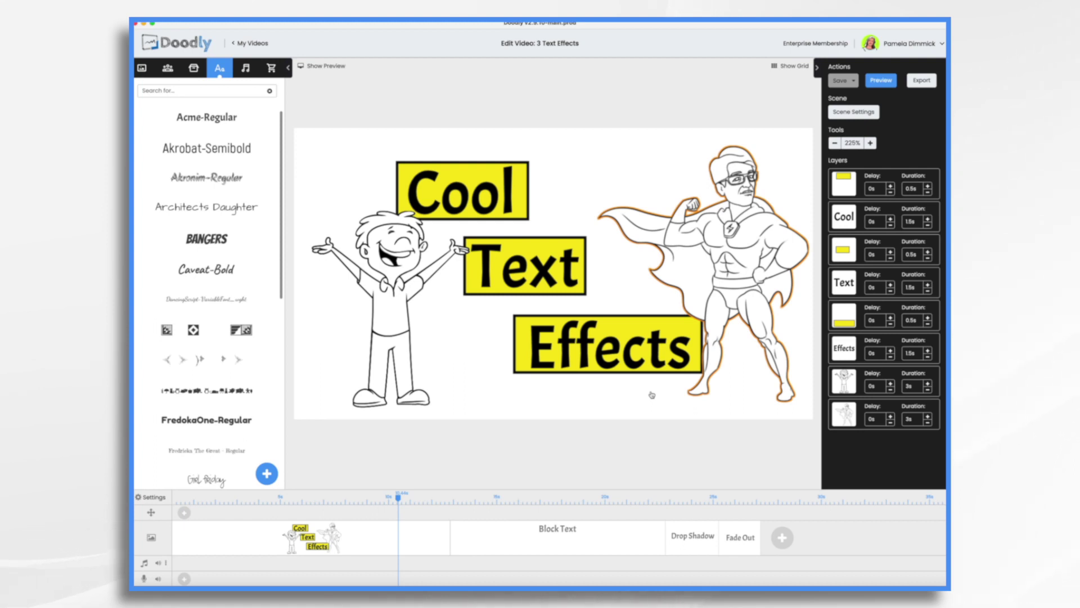
Step: Play a preview of the Block Text scene's animation, then close the preview window
click(612, 540)
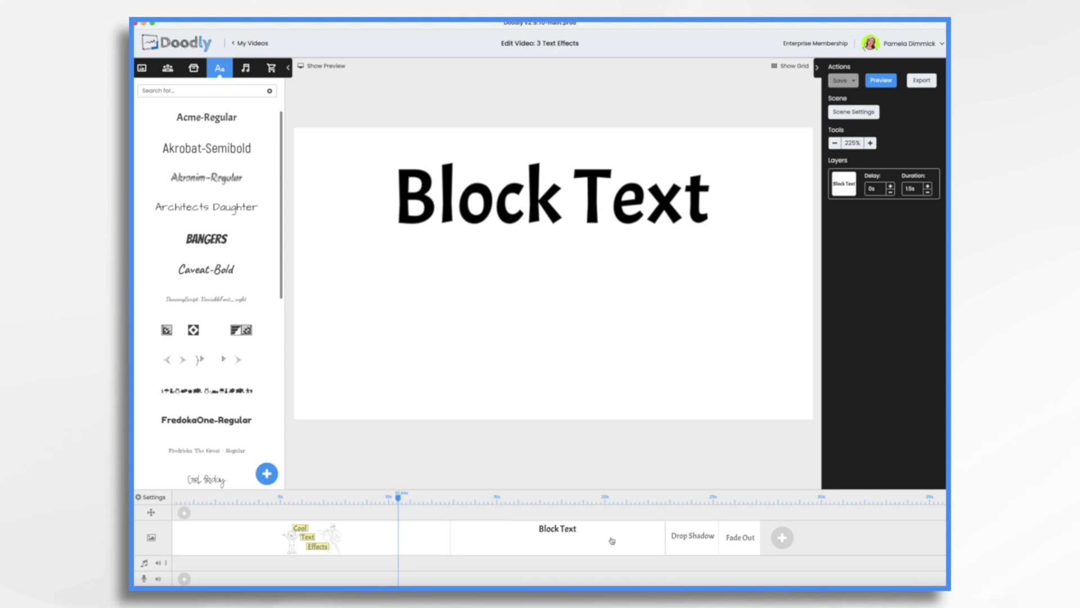
right_click(612, 541)
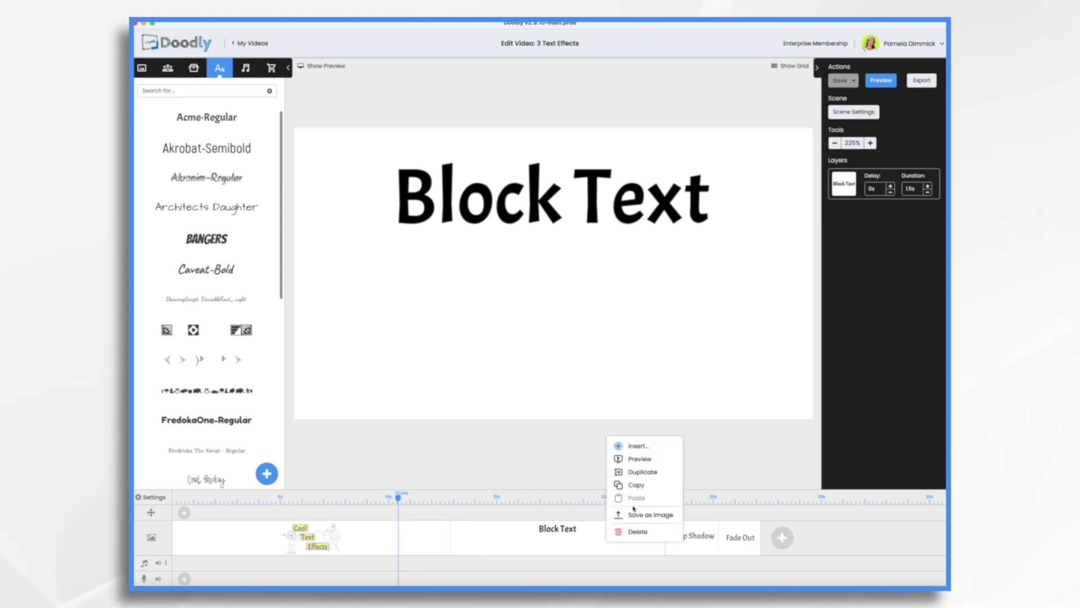
click(640, 460)
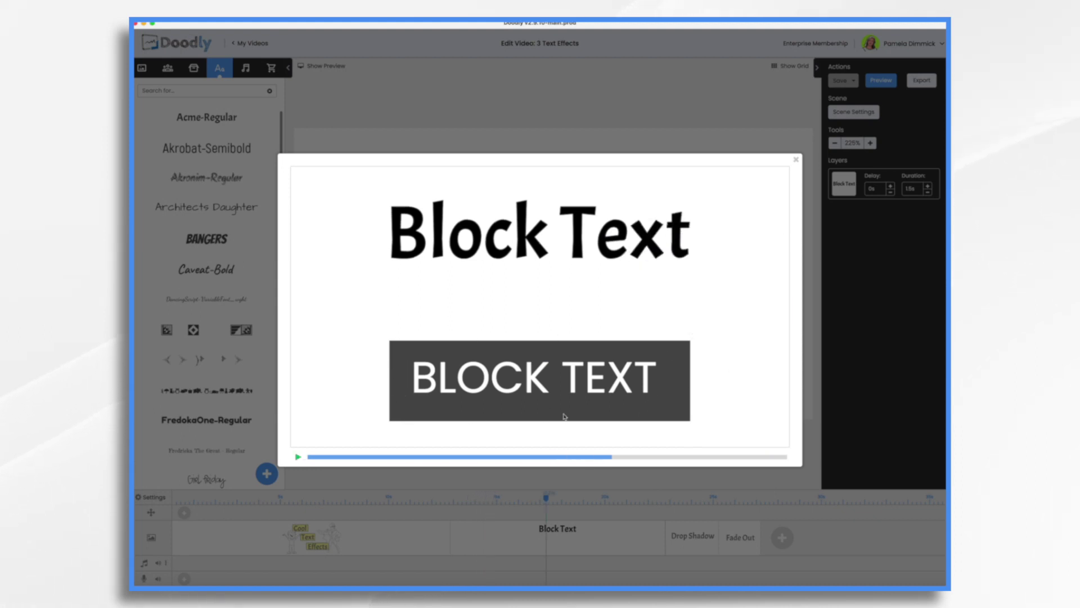
click(796, 161)
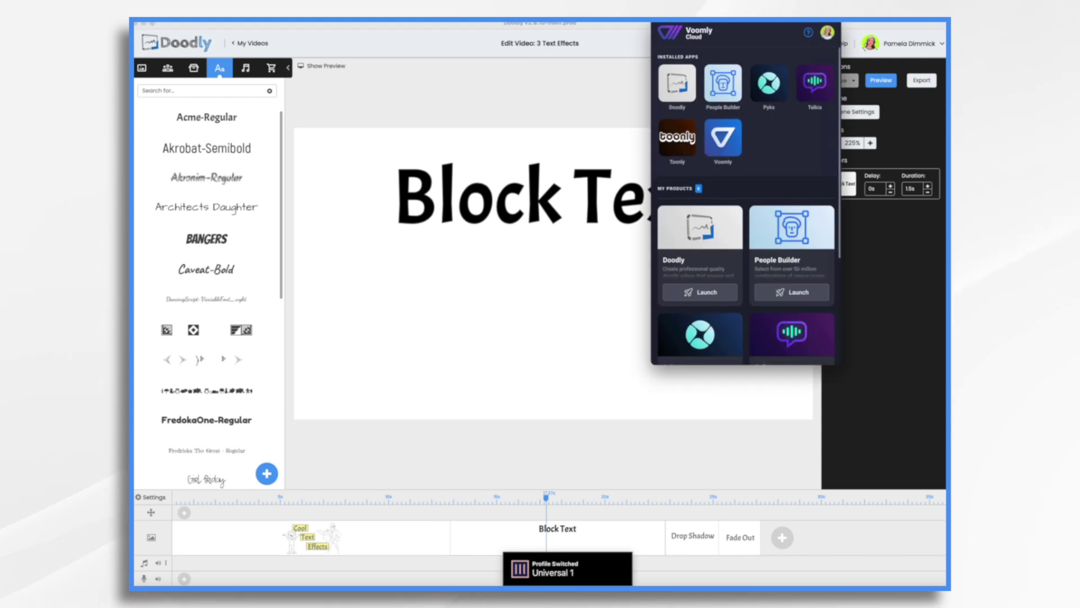
Step: Launch Pyks and create a new Custom Image canvas 1920 wide by 1080 high
click(772, 88)
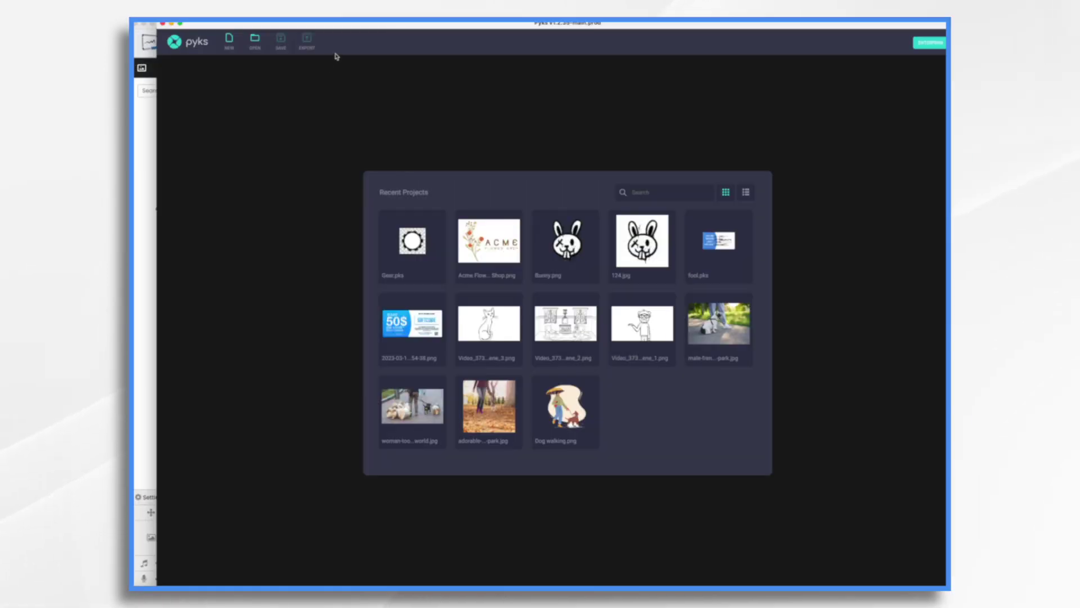
click(230, 40)
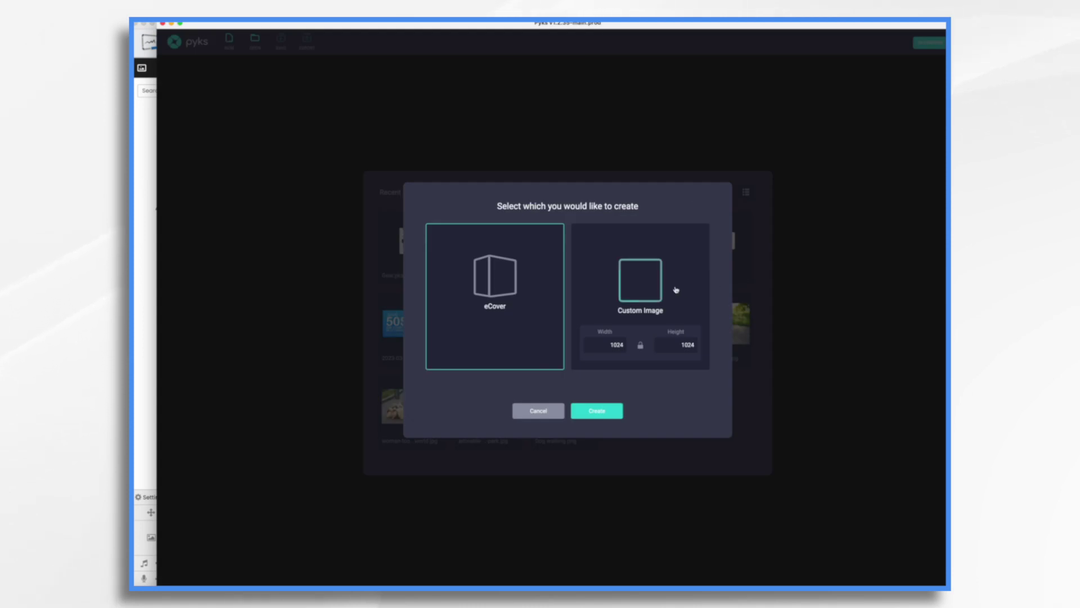
click(643, 294)
double_click(623, 346)
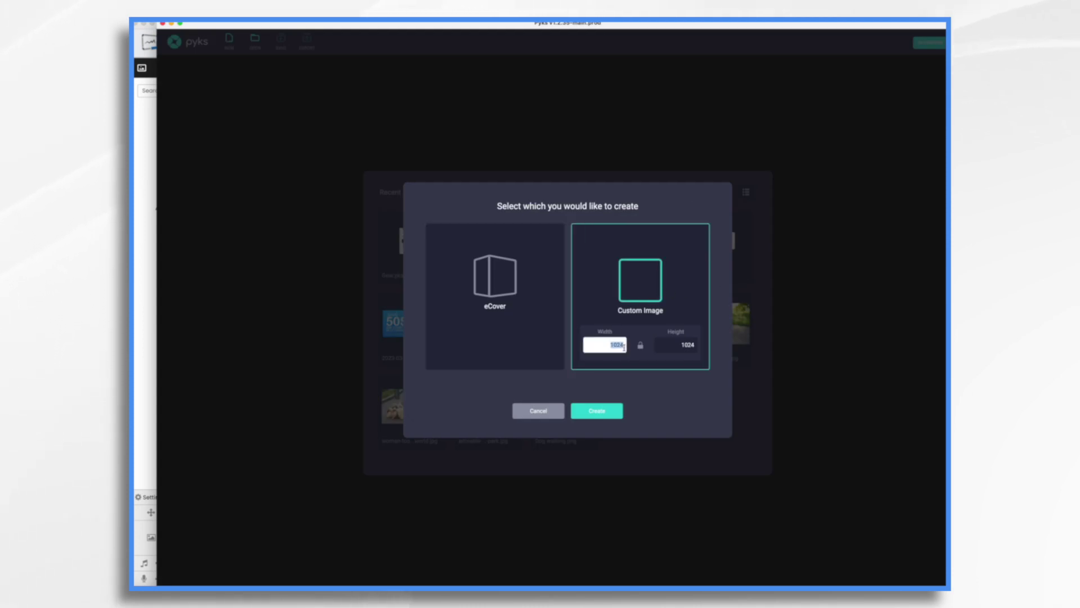
text(19)
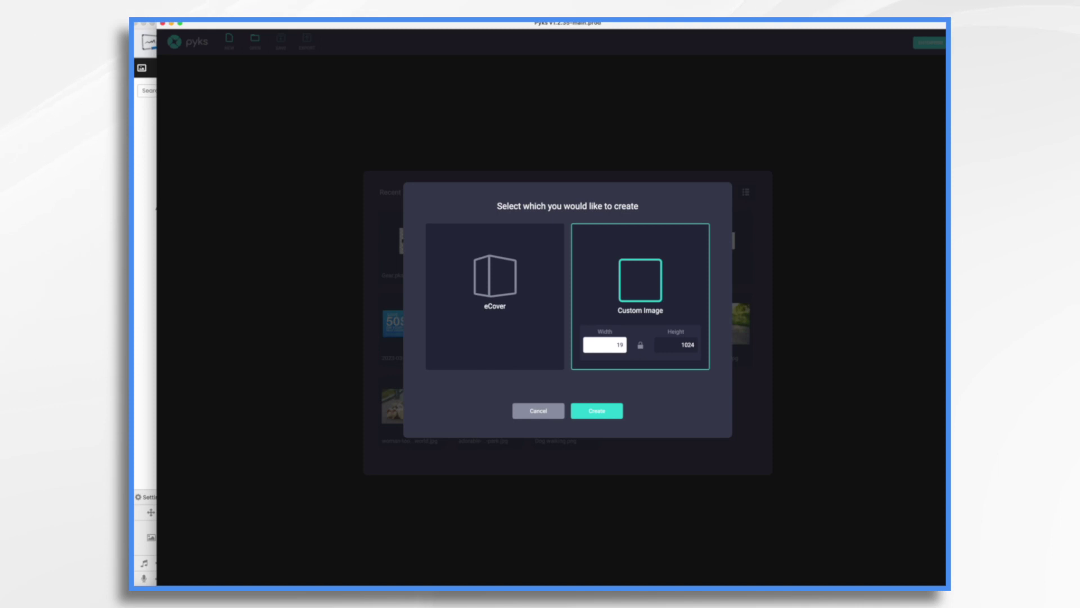
text(20)
key(Tab)
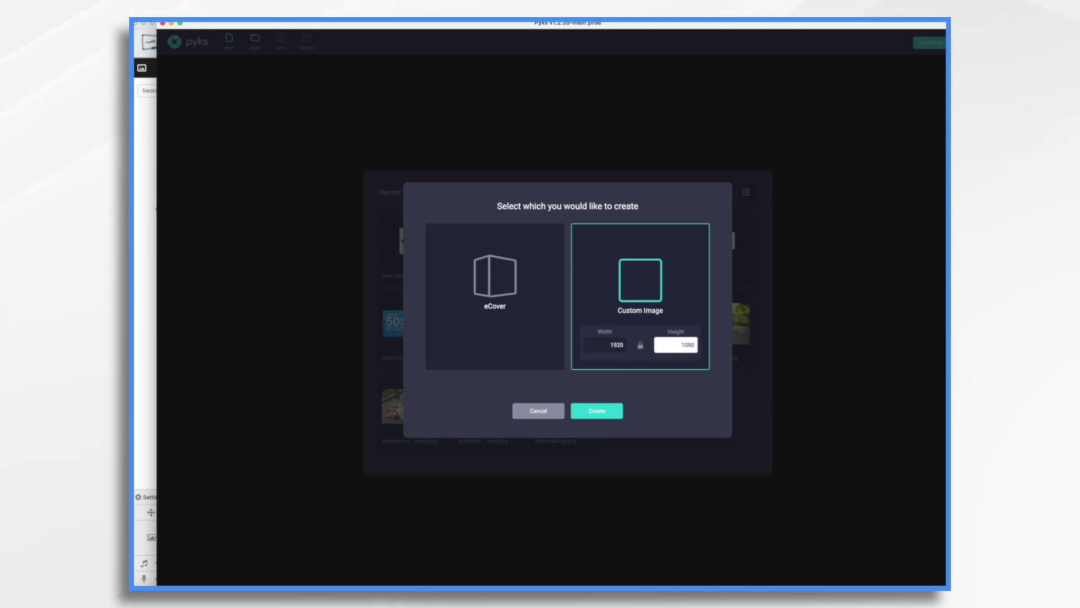
click(612, 411)
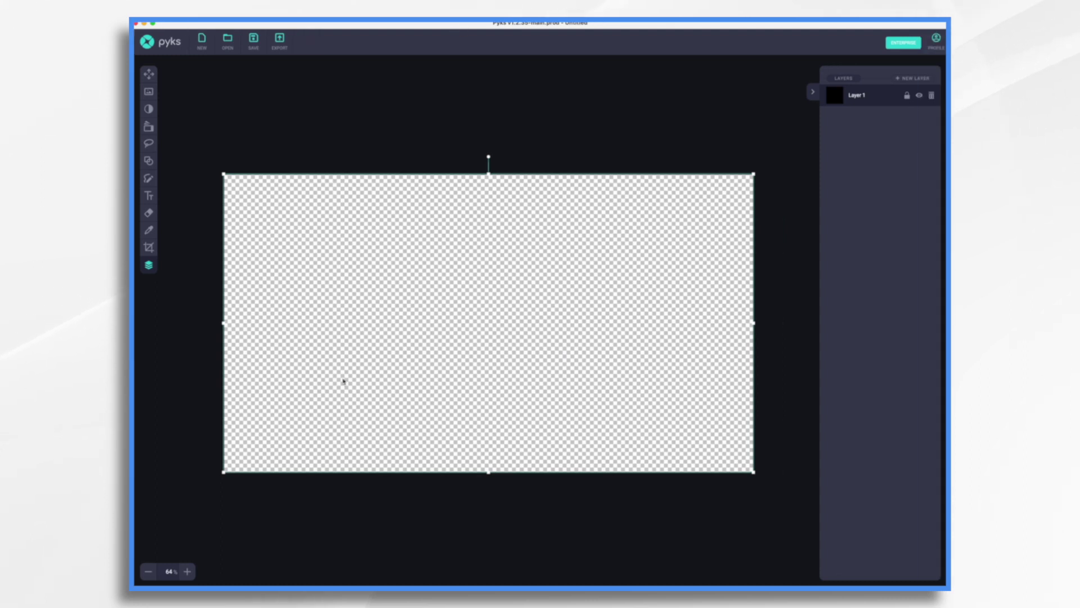
Step: Add the text DON'T WAIT. CREATE to the canvas and enlarge it to size 232
click(150, 196)
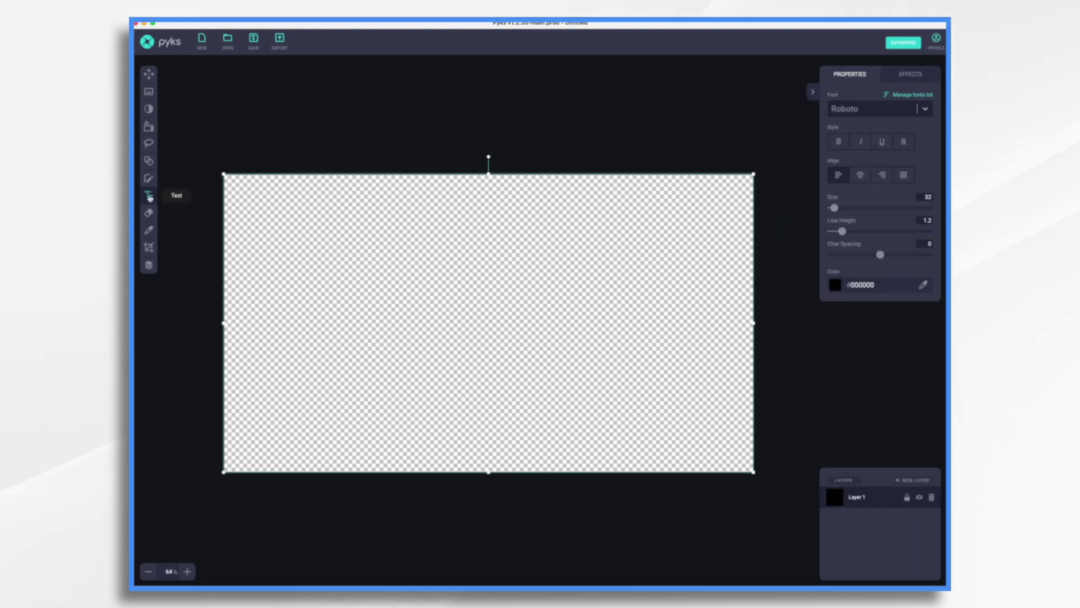
click(352, 227)
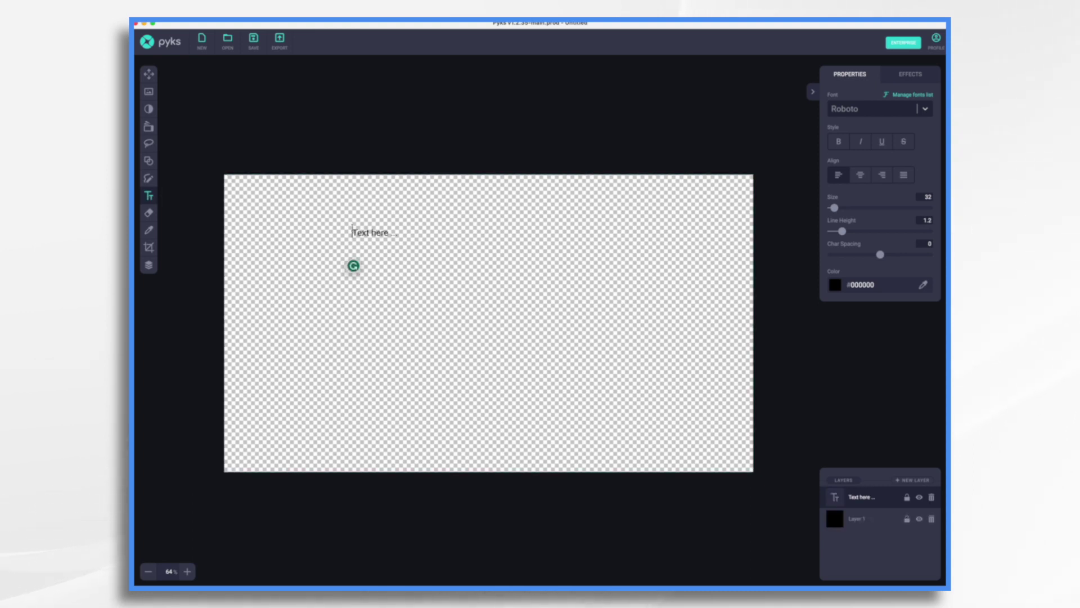
text(DON'T WAIT. CREATE)
key(super+shift+Down)
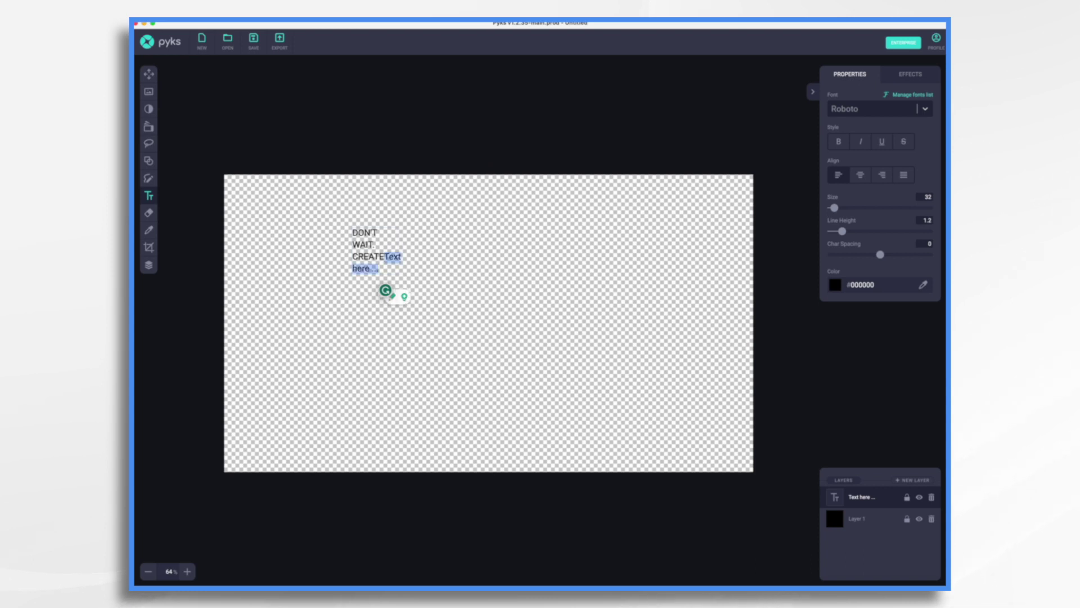
key(BackSpace)
key(super+a)
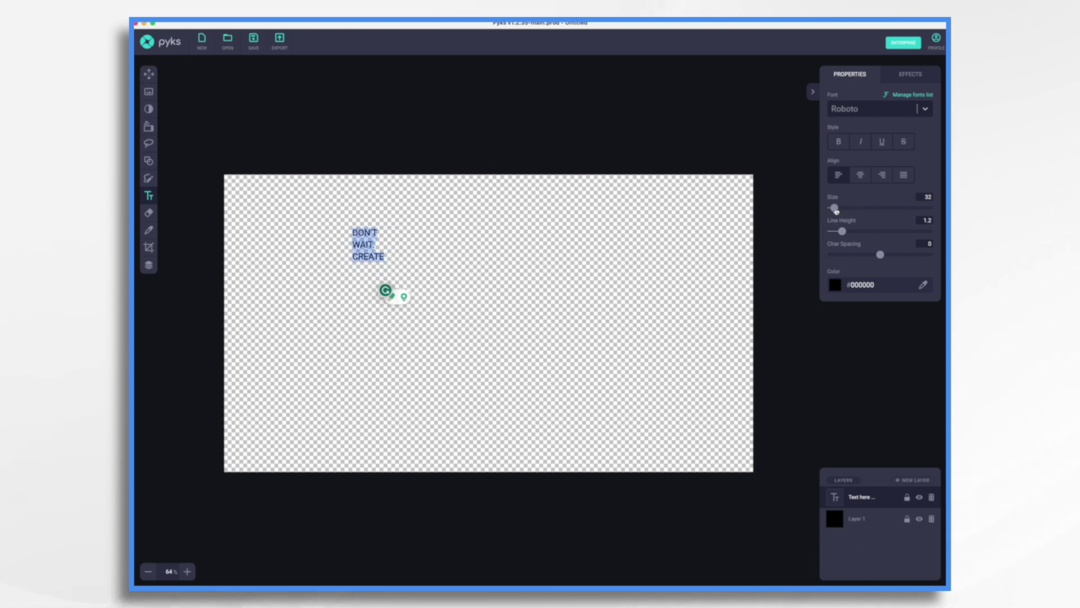
drag(835, 209, 855, 211)
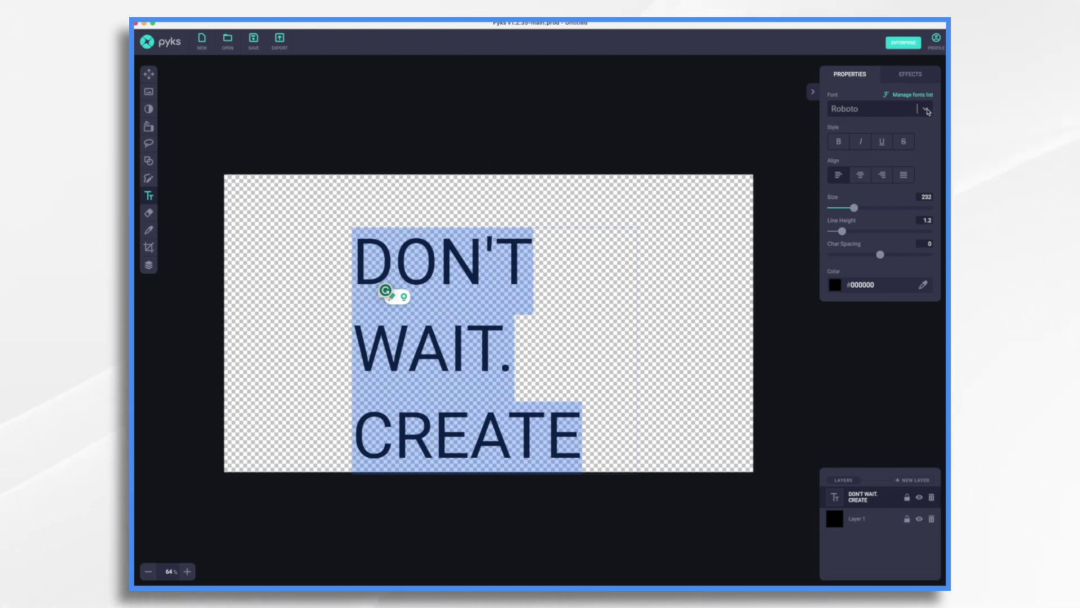
Step: Apply the Acme font to the headline
click(926, 110)
text(A)
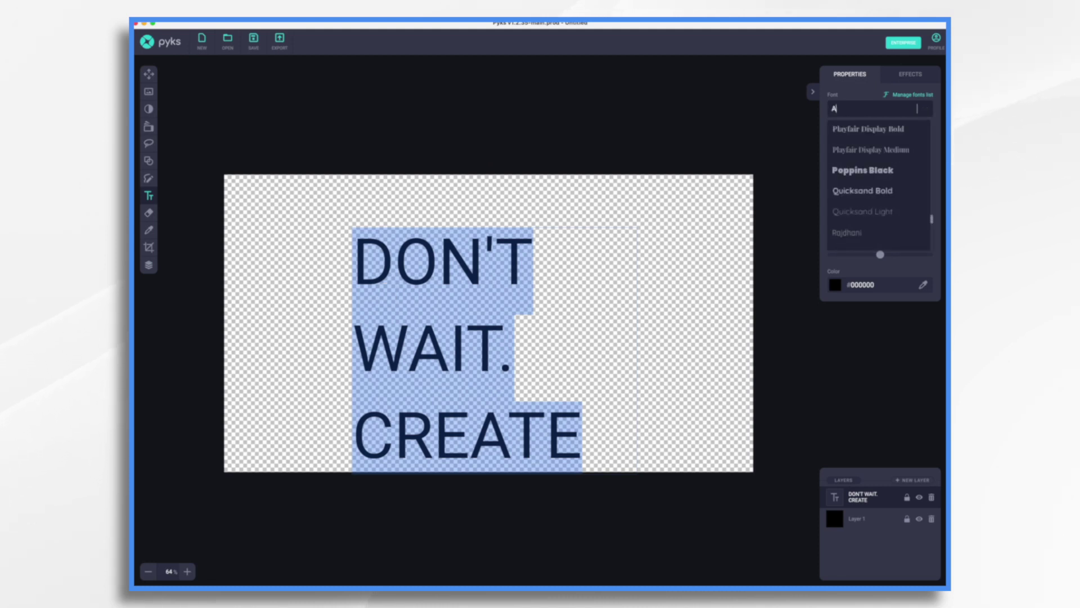
scroll(890, 130, up, 10)
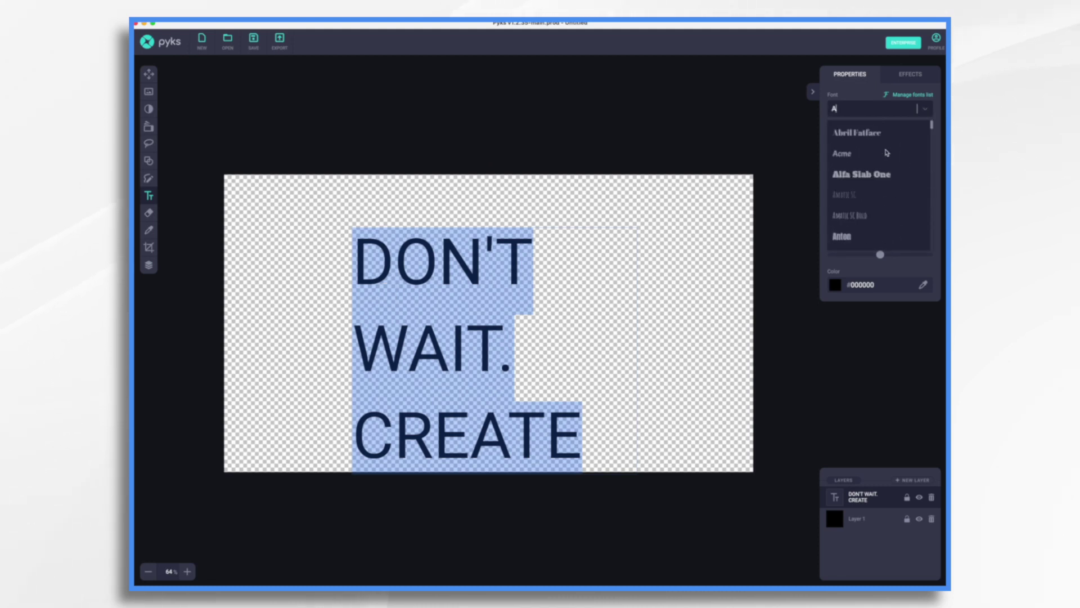
click(844, 153)
click(304, 253)
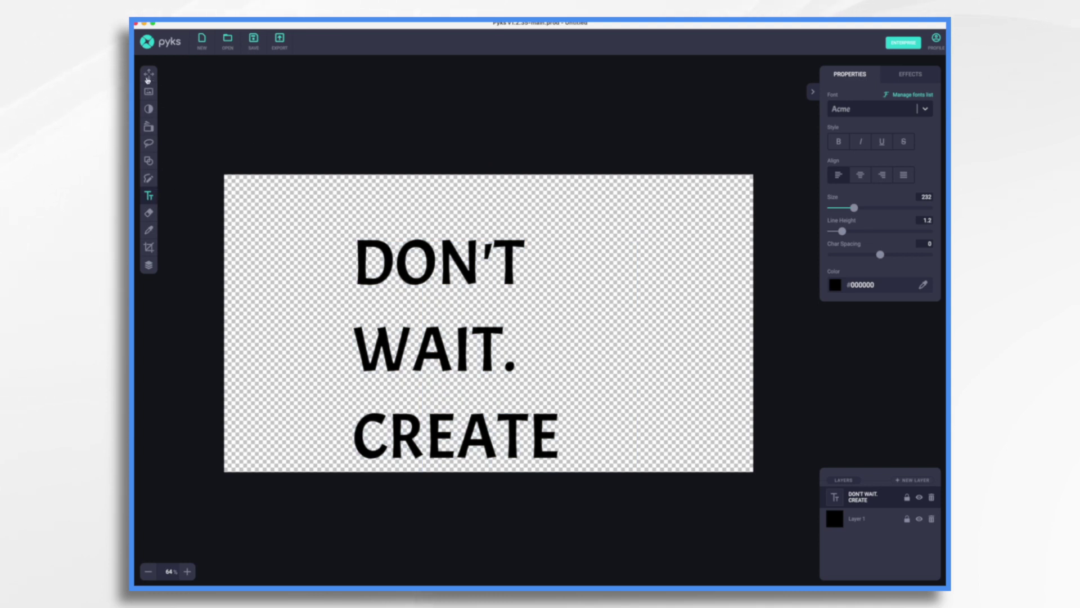
Step: Move the headline toward the centre and fix its line breaks so WAIT. sits correctly
click(149, 75)
drag(434, 274, 471, 243)
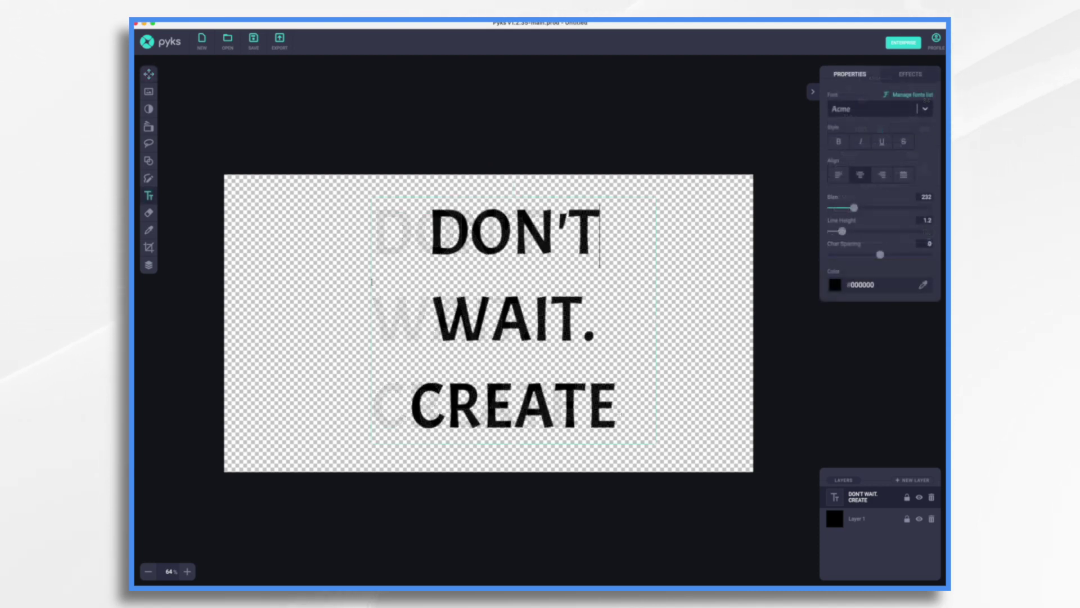
click(372, 205)
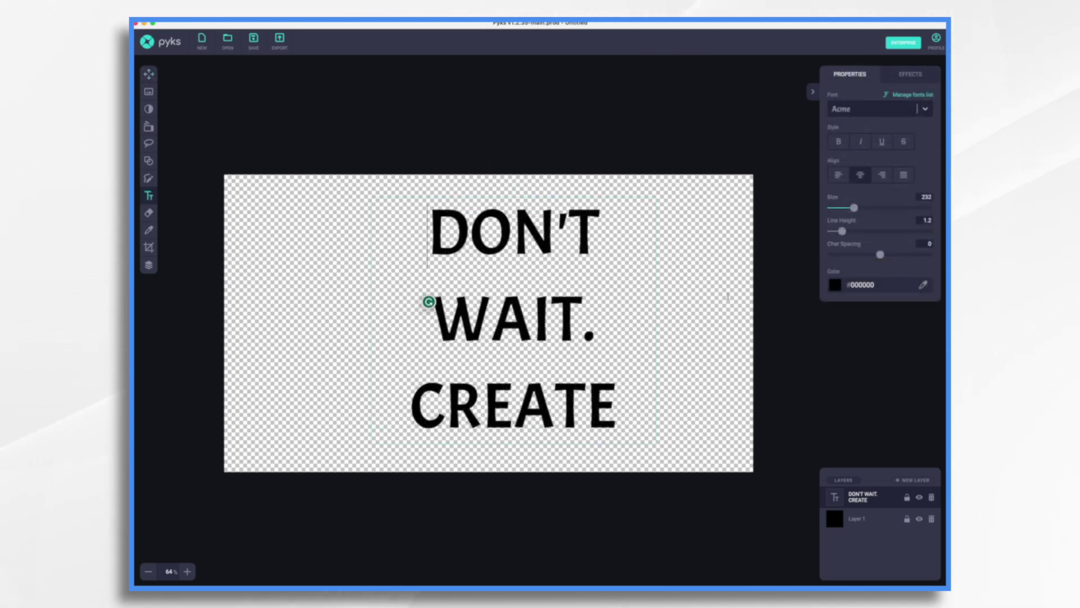
click(432, 321)
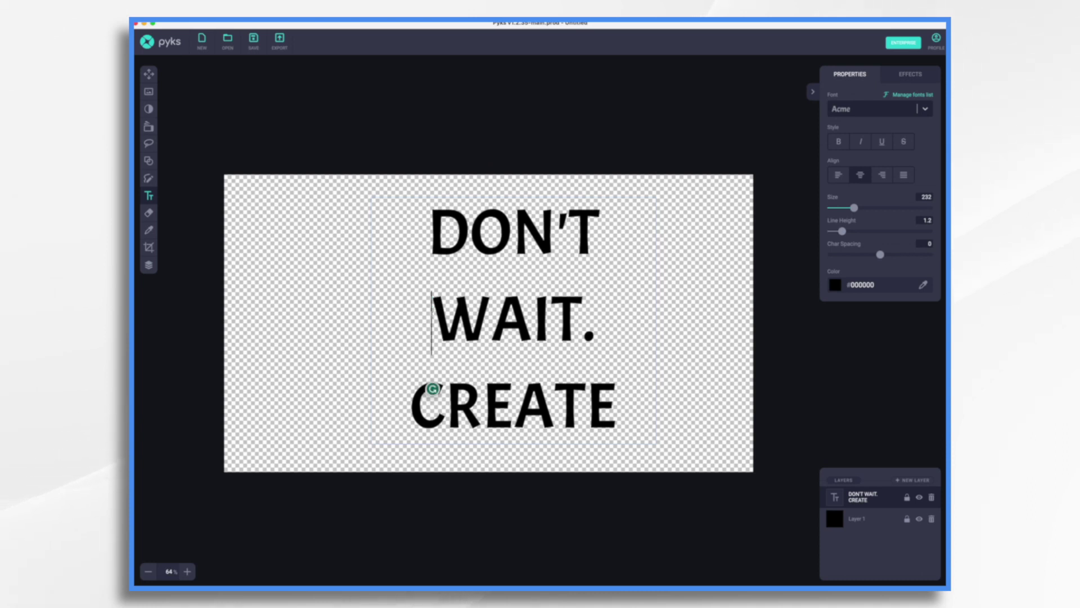
key(BackSpace)
key(Return)
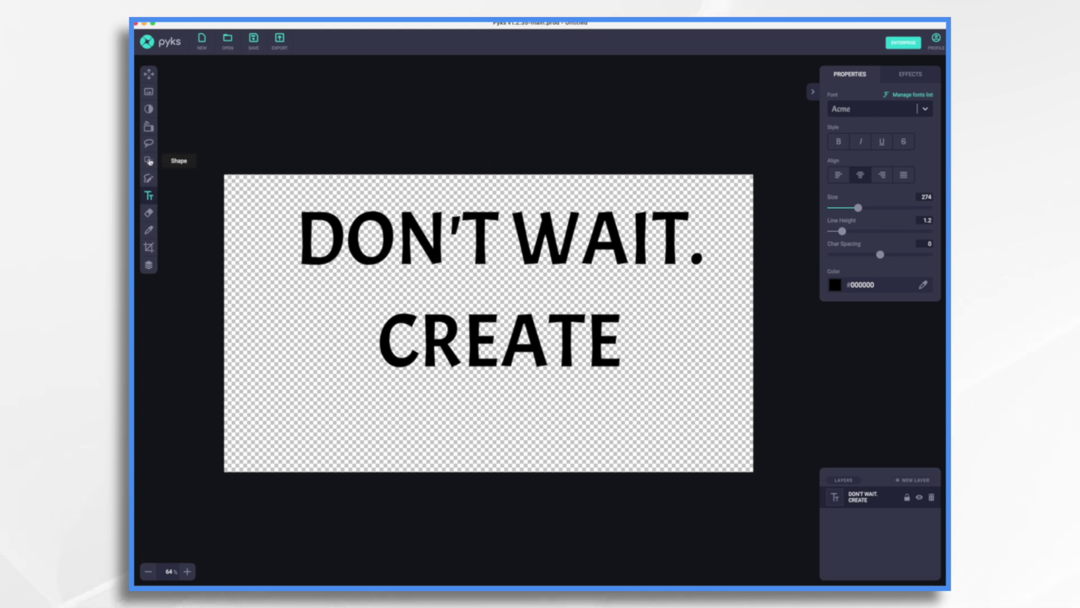
Step: Draw a yellow #F8E71C rectangle over the word CREATE
click(149, 161)
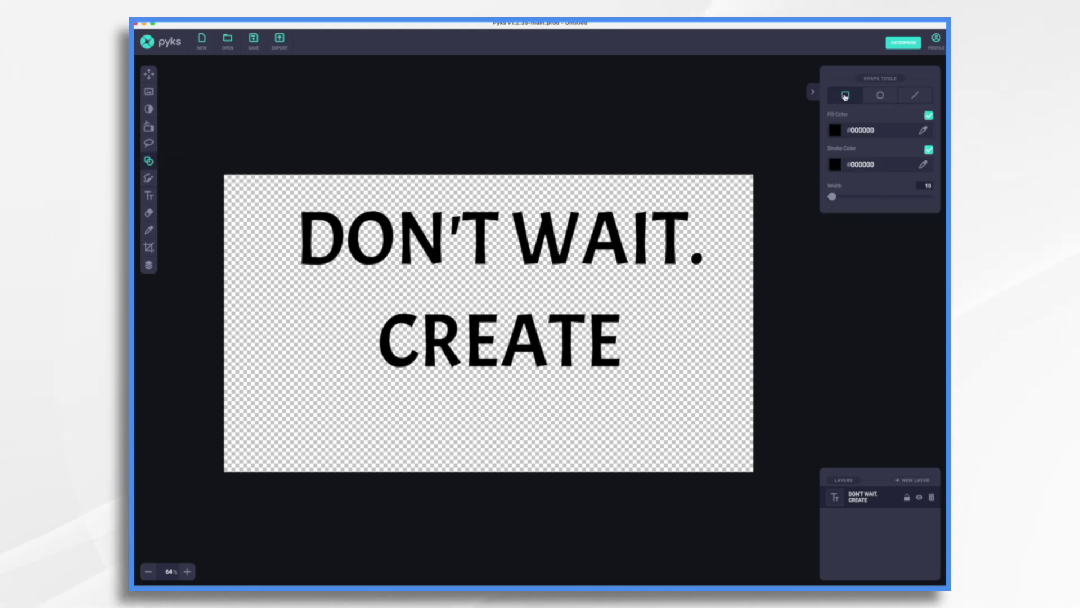
click(845, 96)
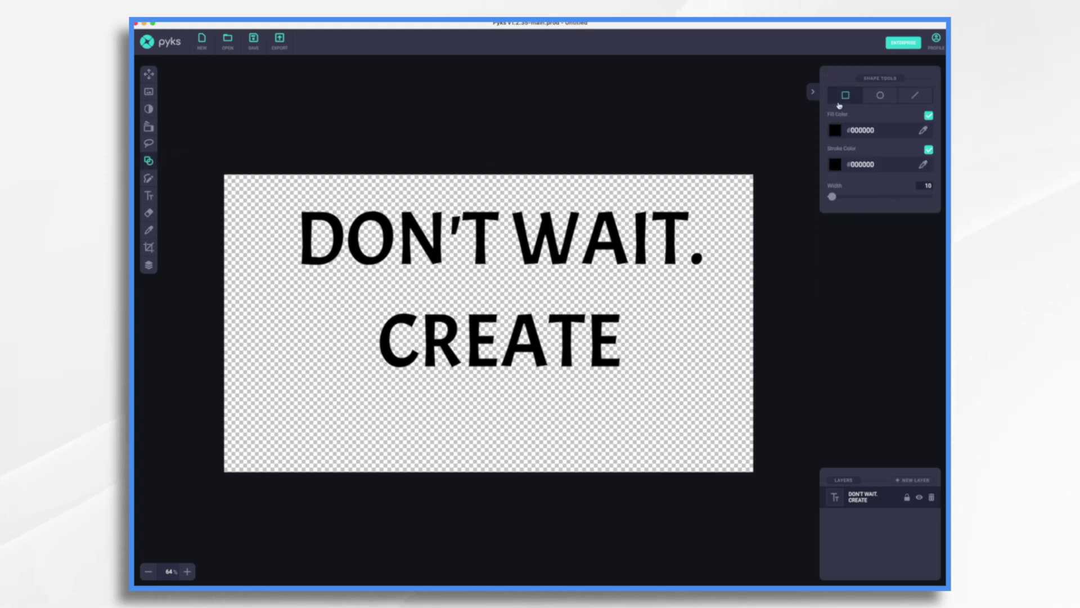
click(836, 129)
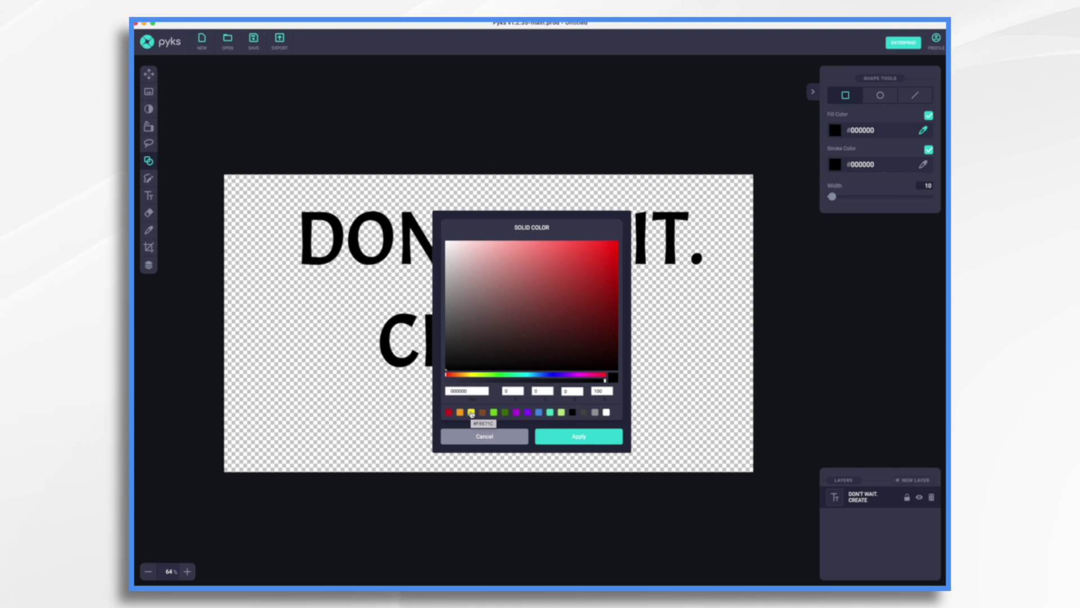
click(471, 413)
click(580, 436)
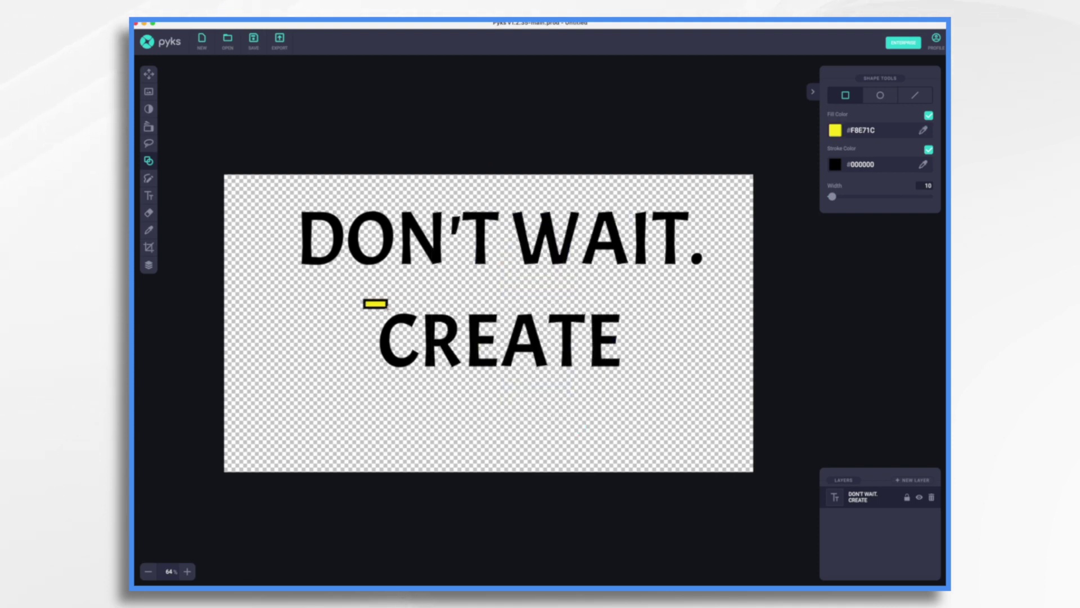
mouse_move(387, 308)
mouse_down()
mouse_move(552, 338)
mouse_move(620, 362)
mouse_move(631, 384)
mouse_up()
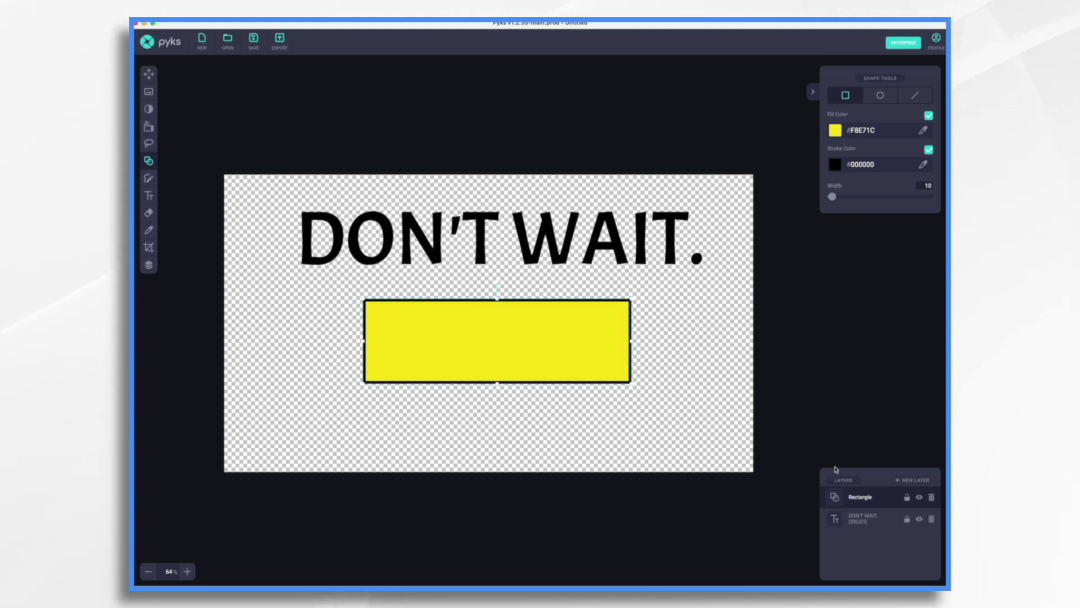
Step: Move the yellow box beneath the text, nudge it right behind CREATE, and duplicate it
drag(852, 497, 851, 521)
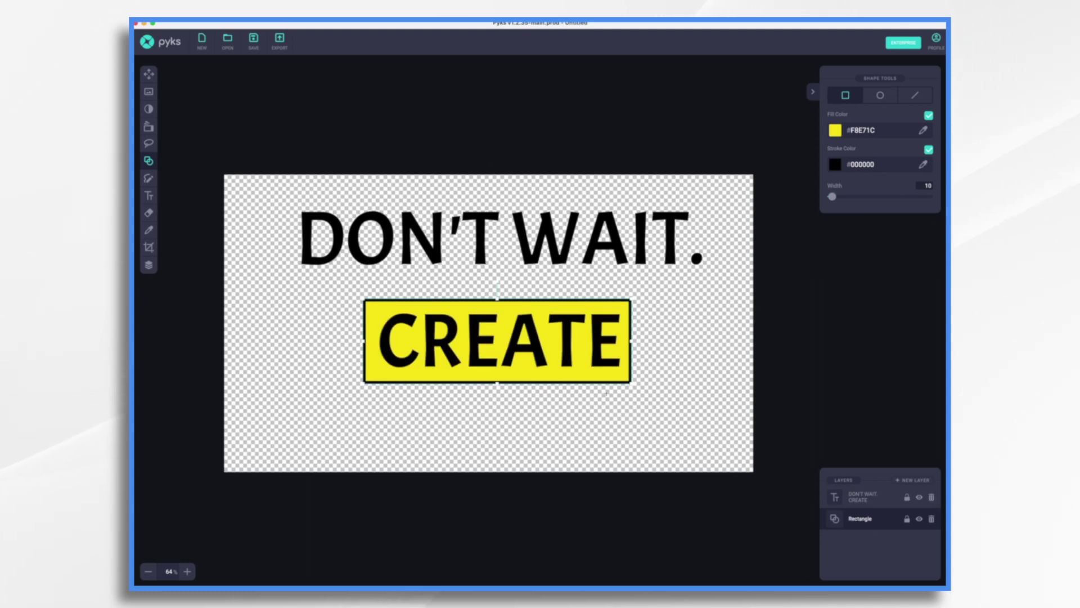
key(Right)
key(Right)
key(Right)
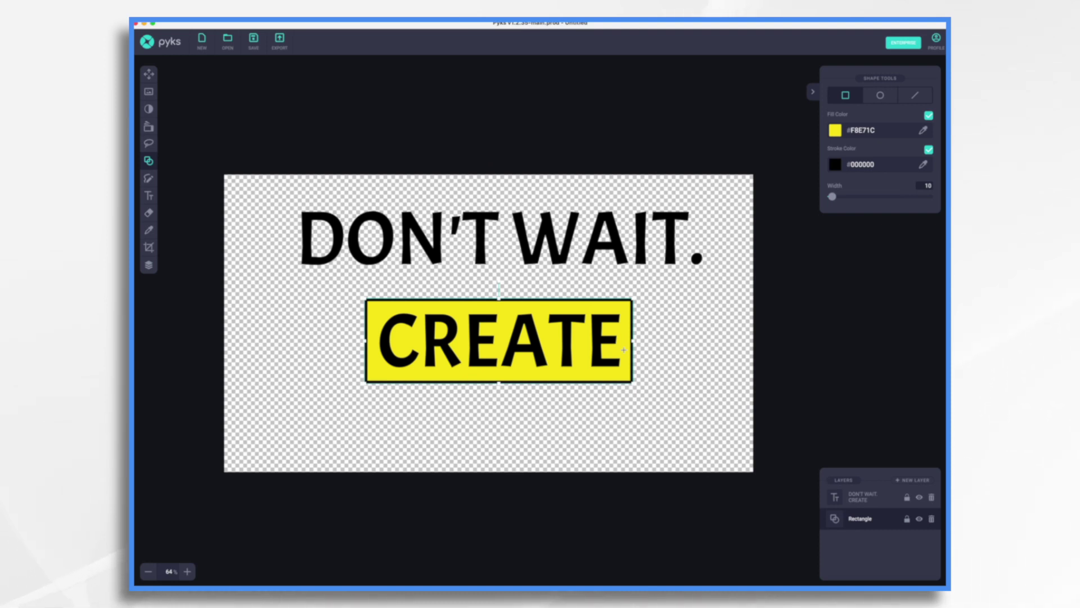
key(super+v)
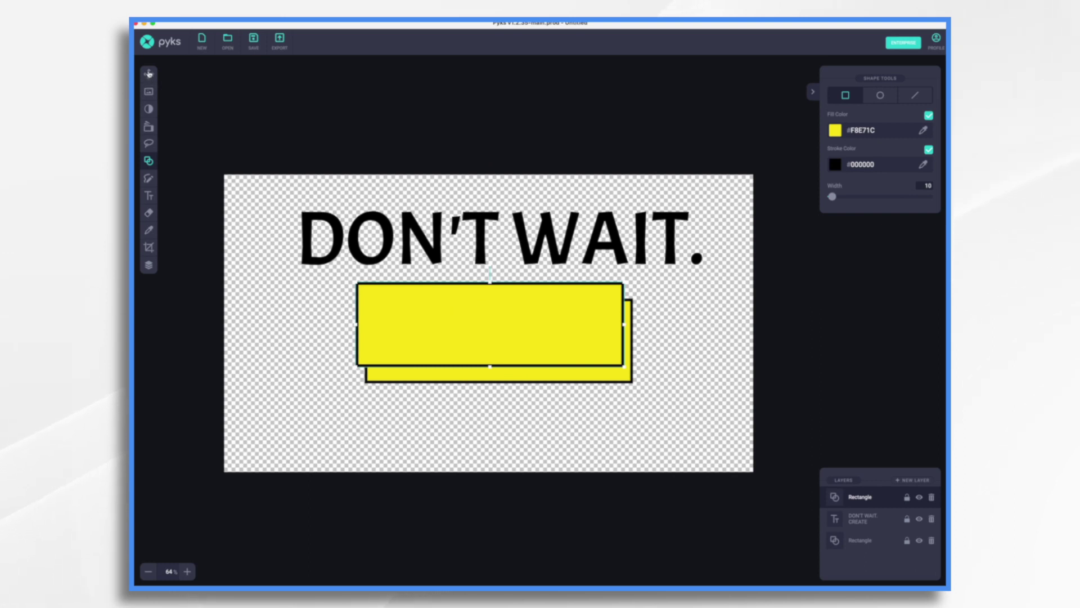
Step: Move the copied box up over DON'T WAIT. and stretch it across the whole line
click(148, 74)
drag(437, 331, 374, 244)
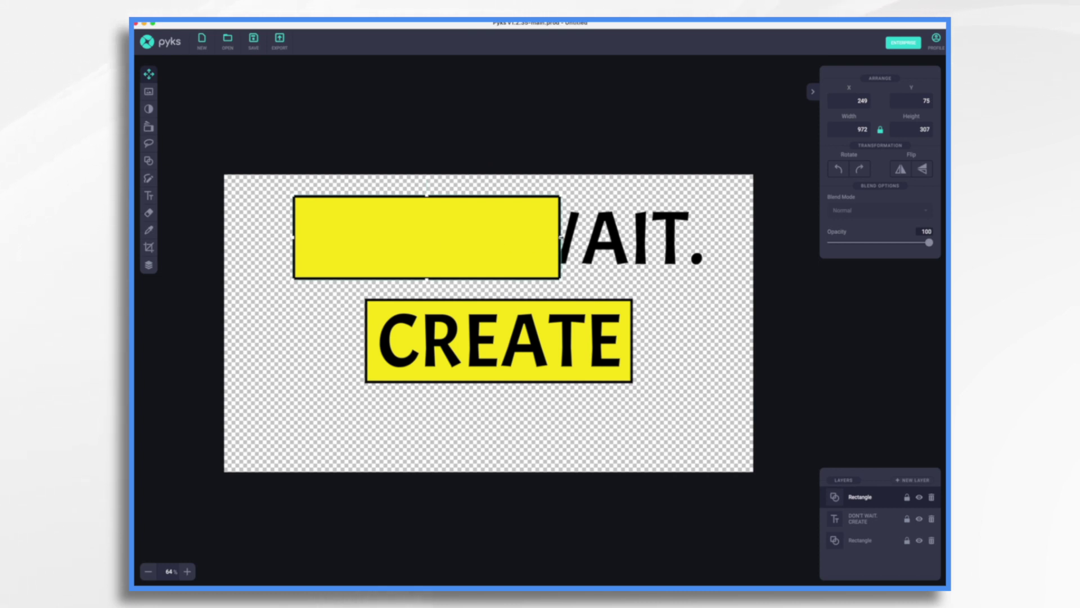
drag(561, 237, 714, 237)
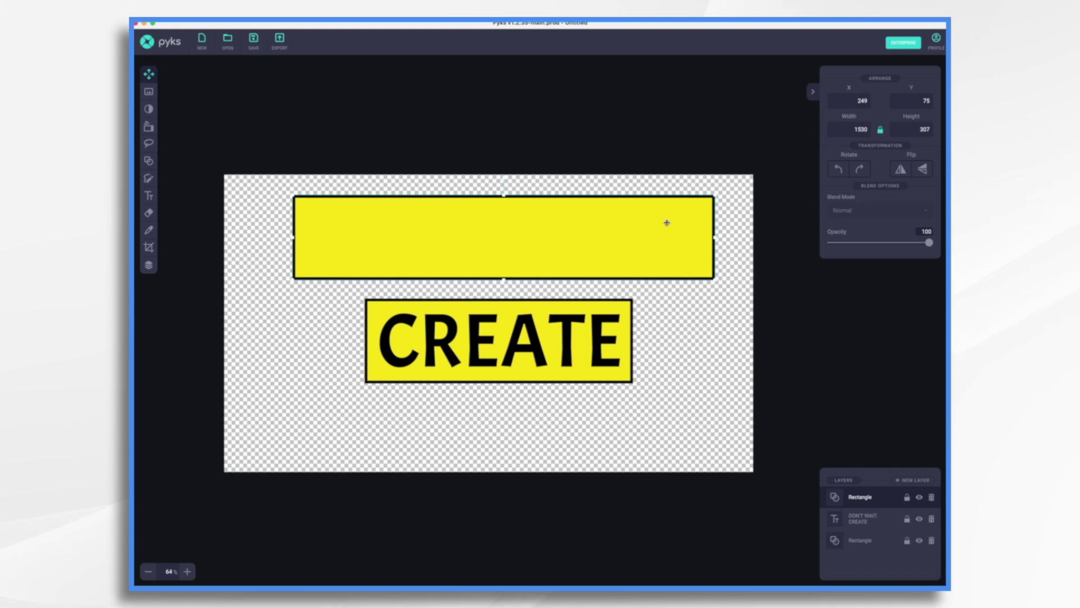
Step: Change the copied box's fill colour to black
click(148, 160)
click(836, 130)
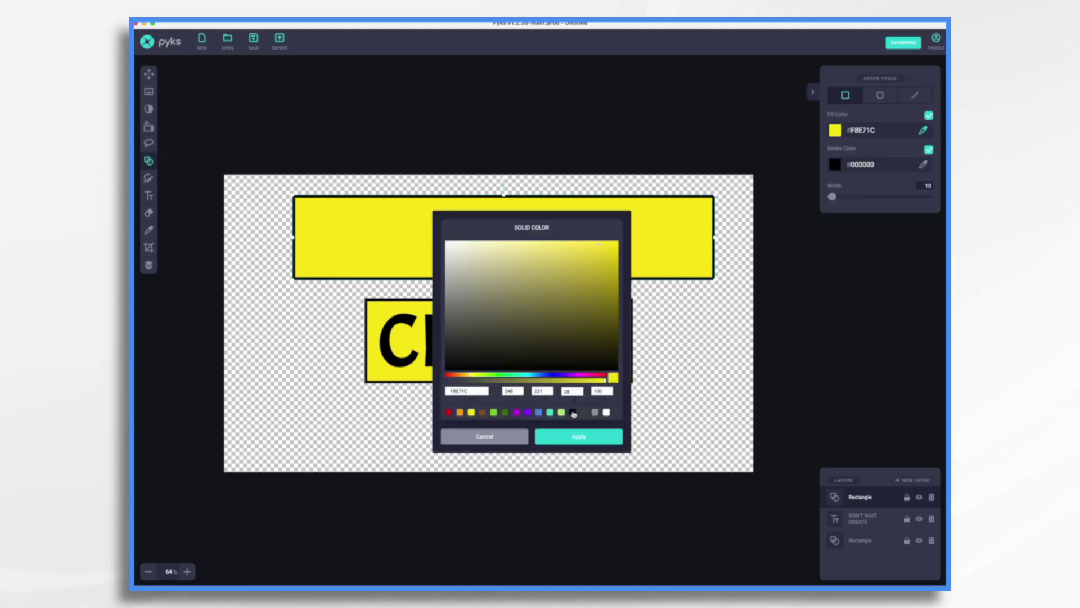
click(573, 412)
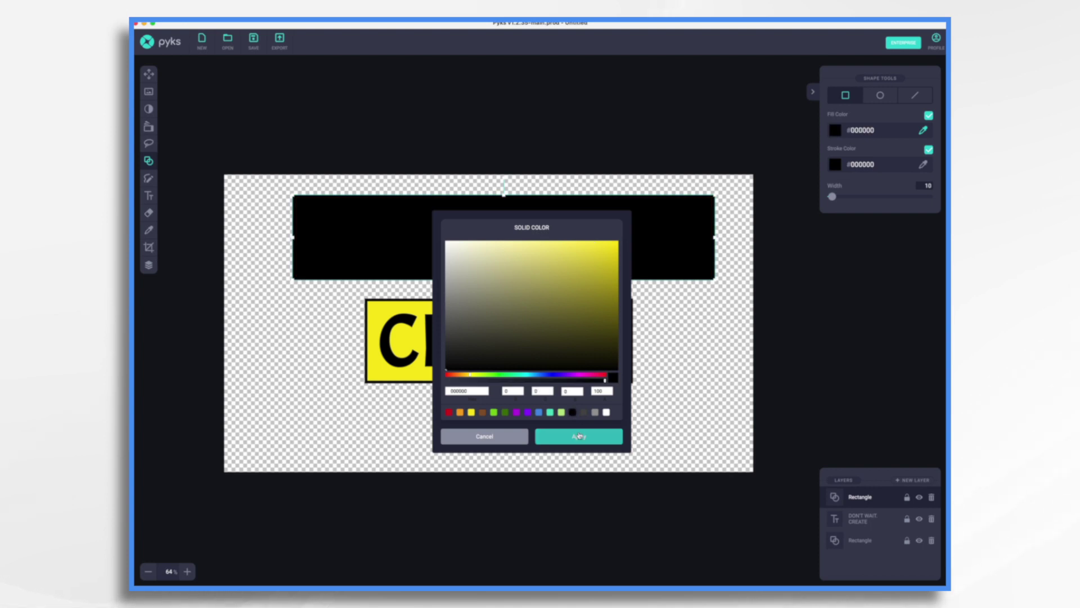
click(578, 437)
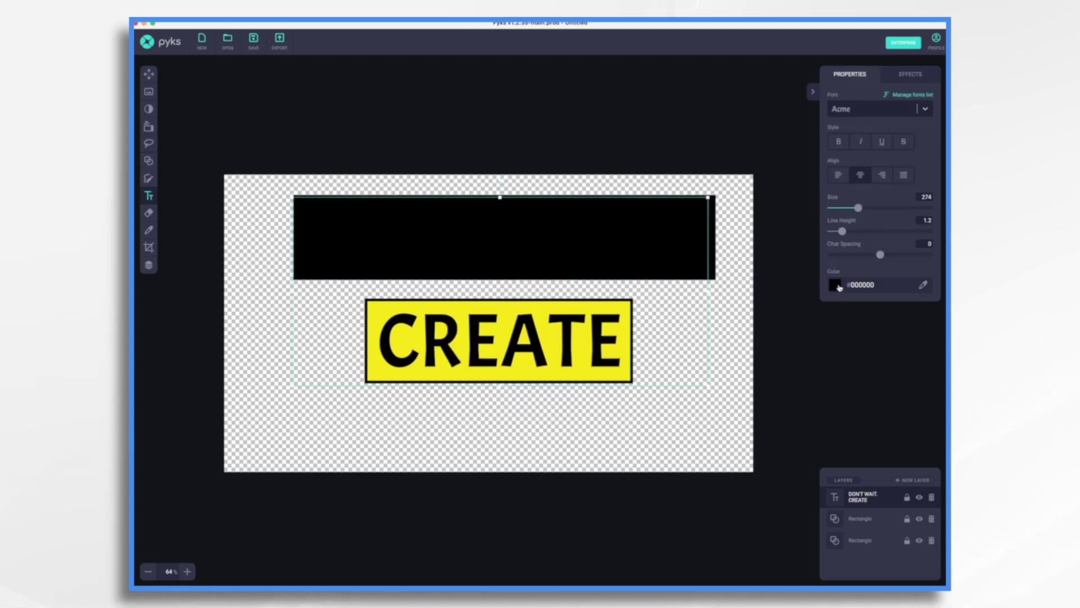
Step: Recolour the headline text yellow #F8E71C
click(836, 285)
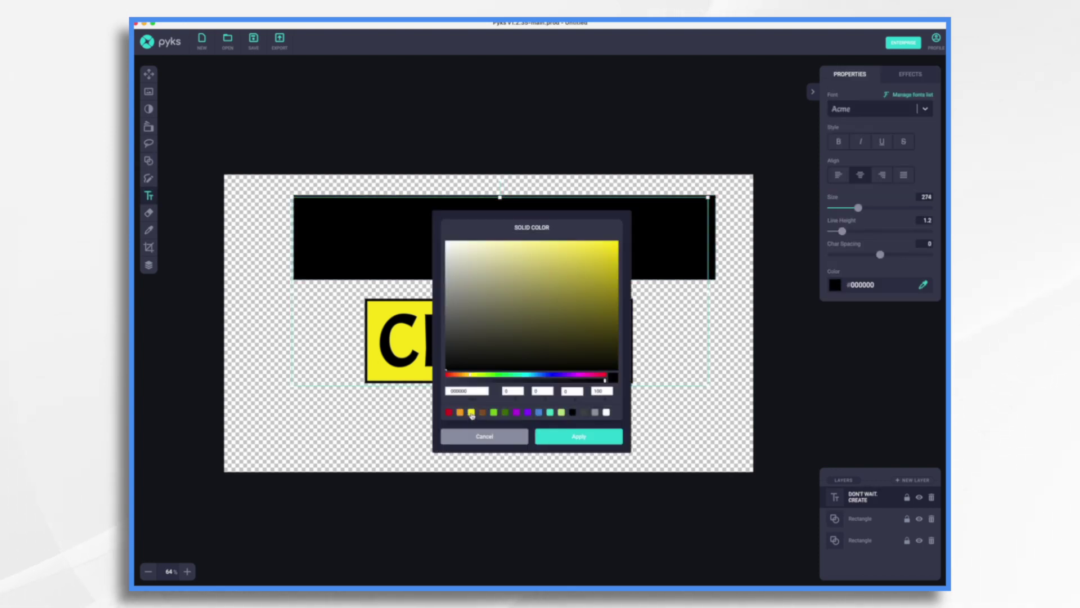
click(472, 413)
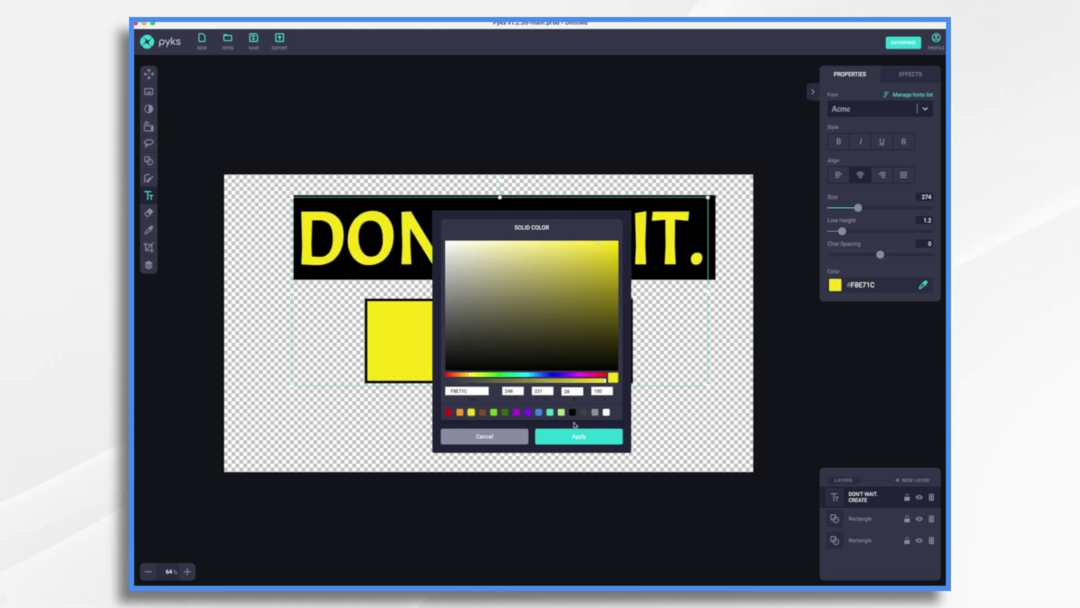
click(609, 433)
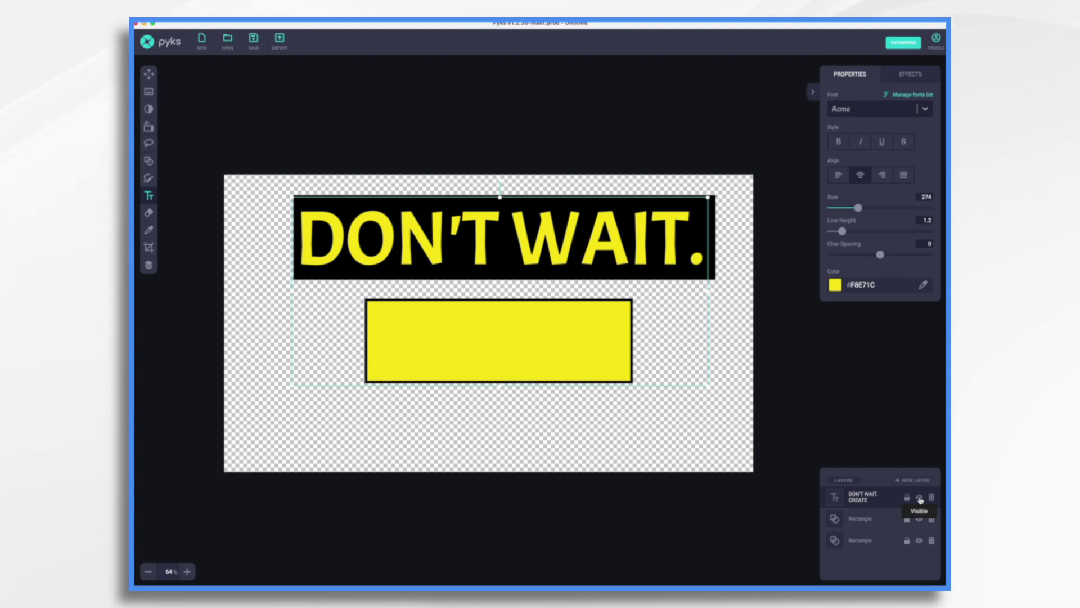
Step: Hide the headline text and drag the crop edges tightly around the two boxes
click(920, 498)
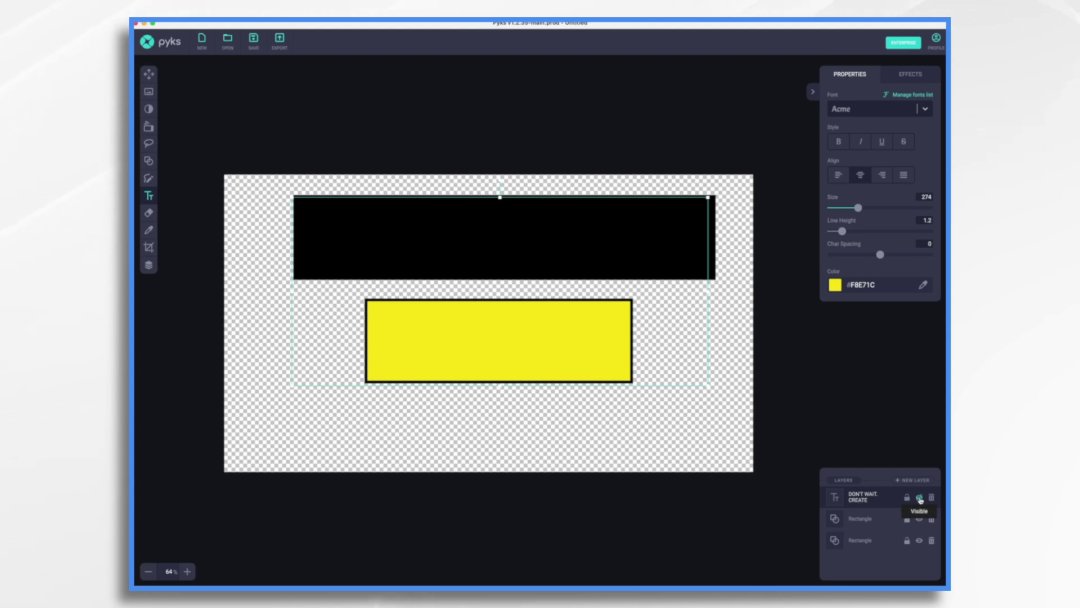
click(878, 519)
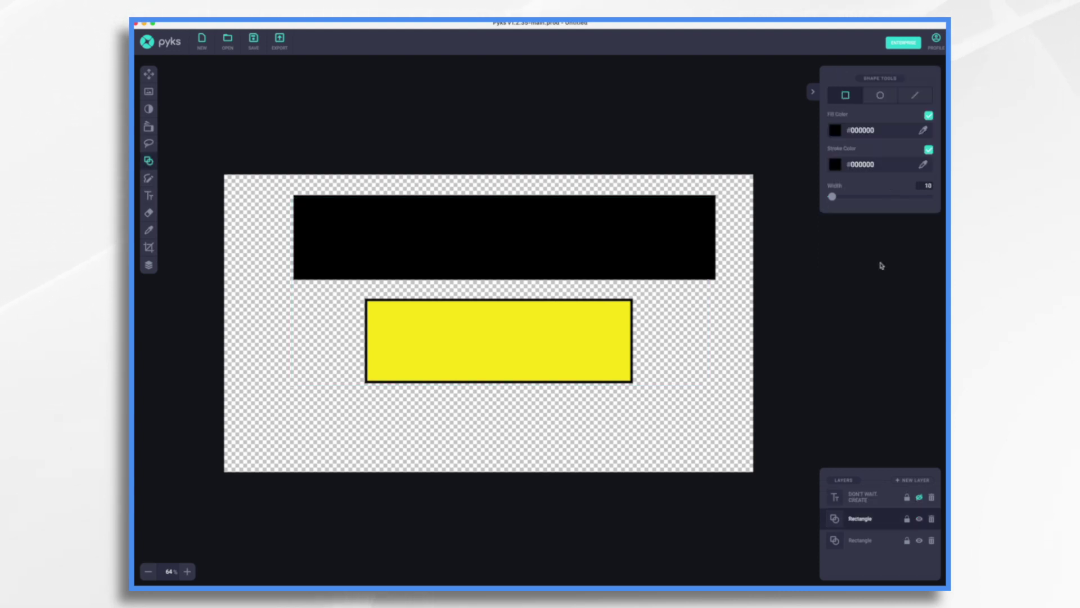
click(149, 248)
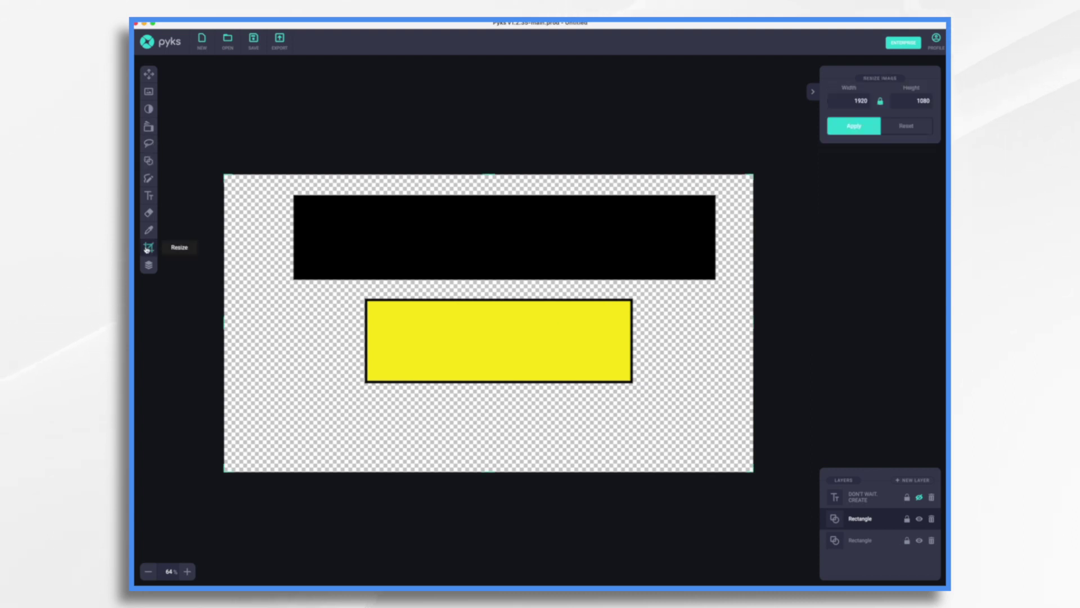
drag(489, 471, 489, 393)
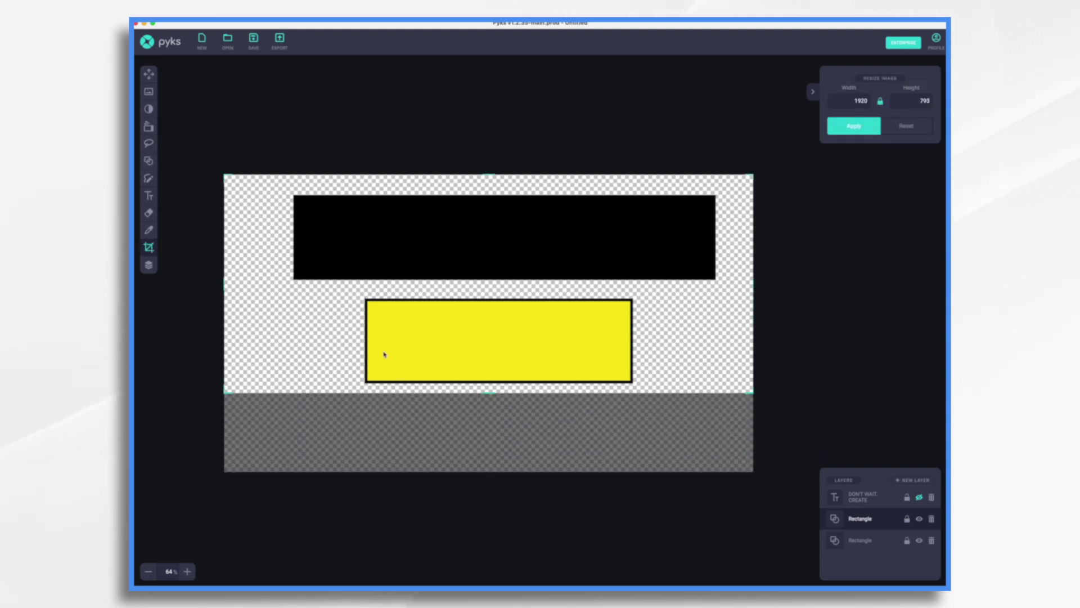
drag(224, 280, 287, 278)
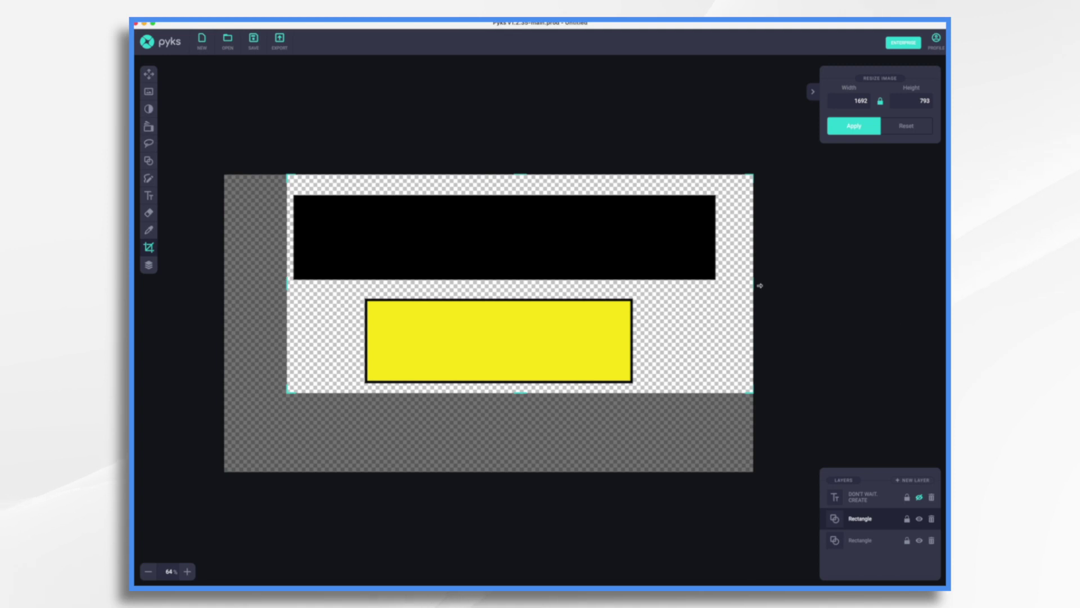
drag(760, 286, 722, 285)
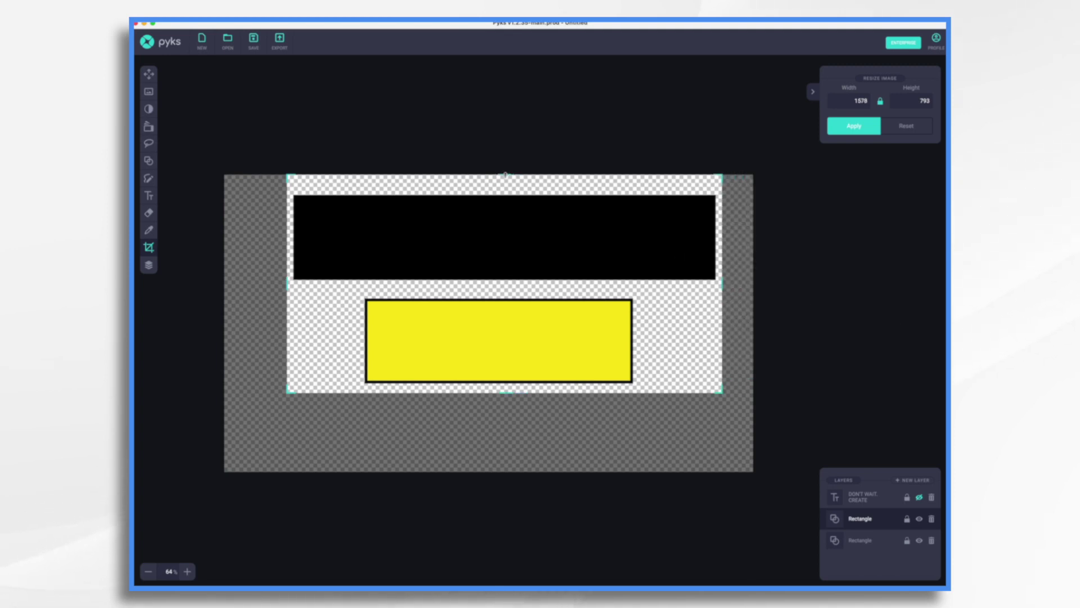
drag(506, 175, 505, 189)
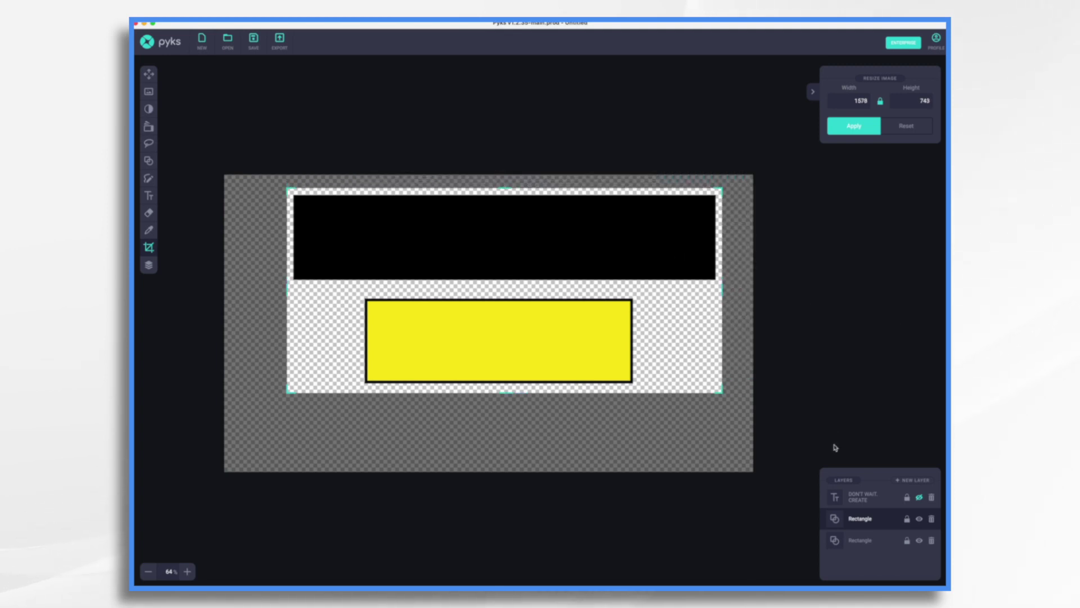
Step: Apply the crop, hide the black box, and start exporting the yellow box as PNG
click(860, 129)
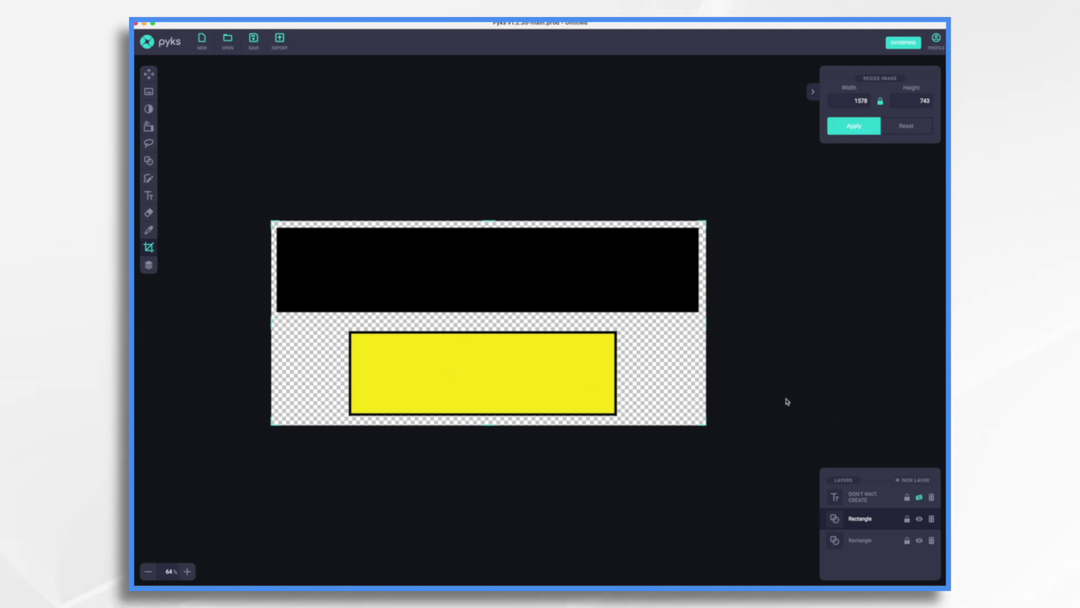
click(920, 521)
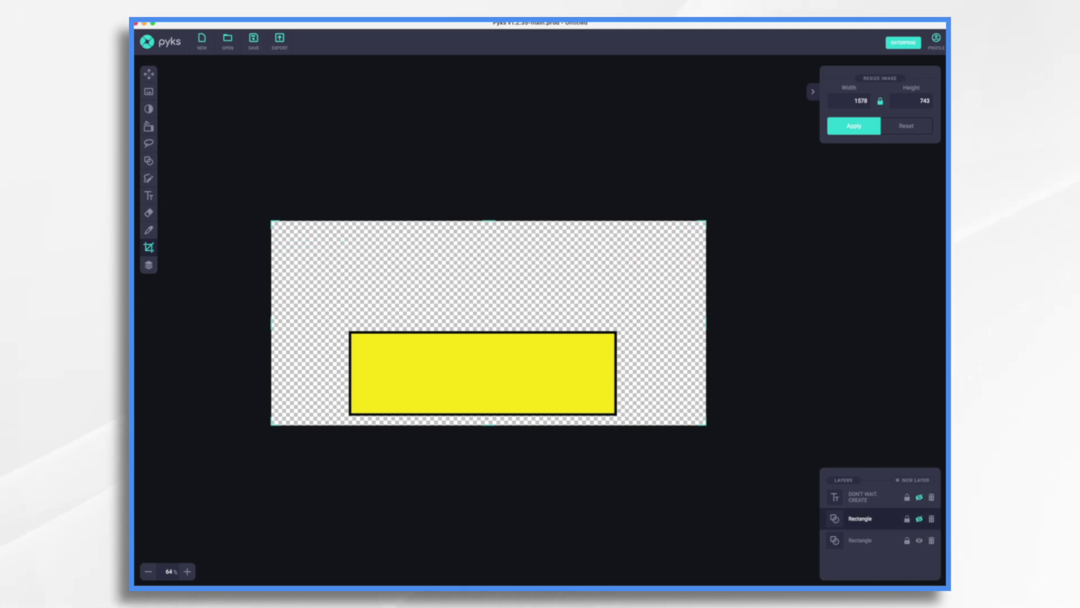
click(279, 40)
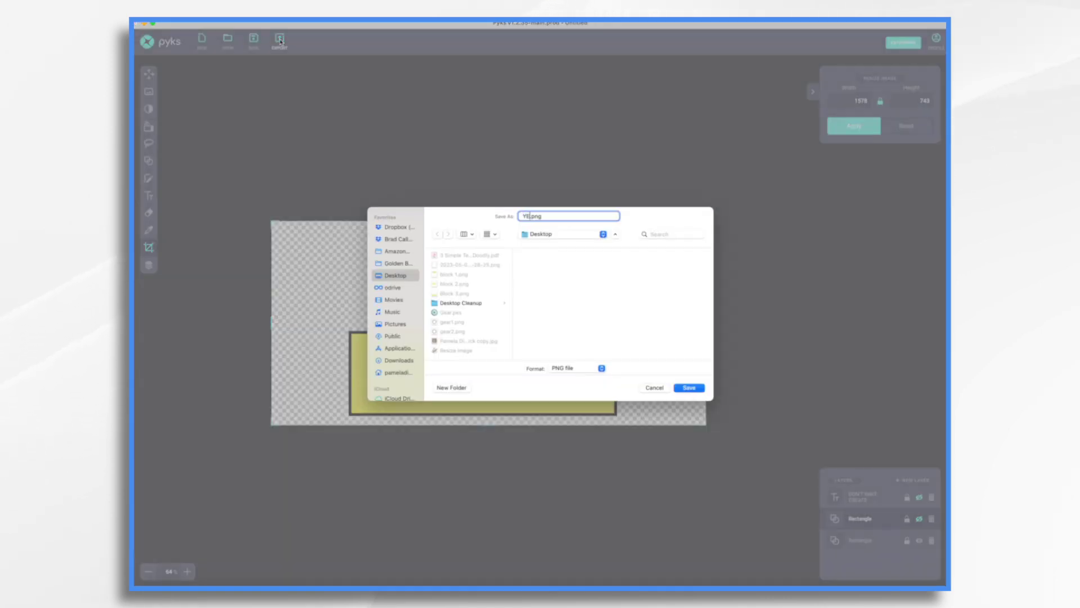
Step: Save the export as YELLOW BOX.png, then hide the yellow box and show the black one
click(690, 387)
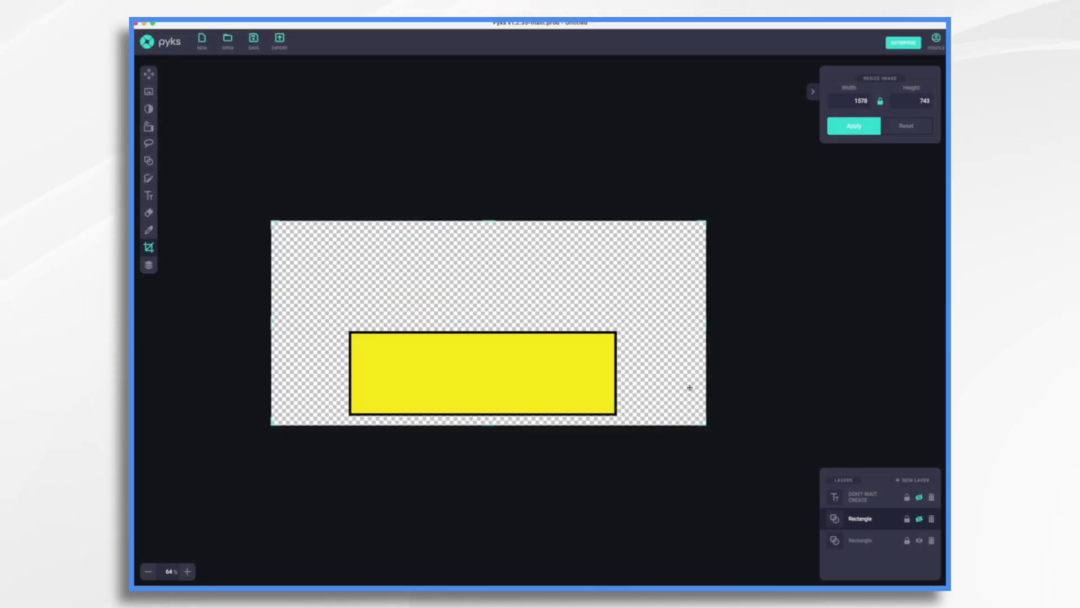
click(920, 541)
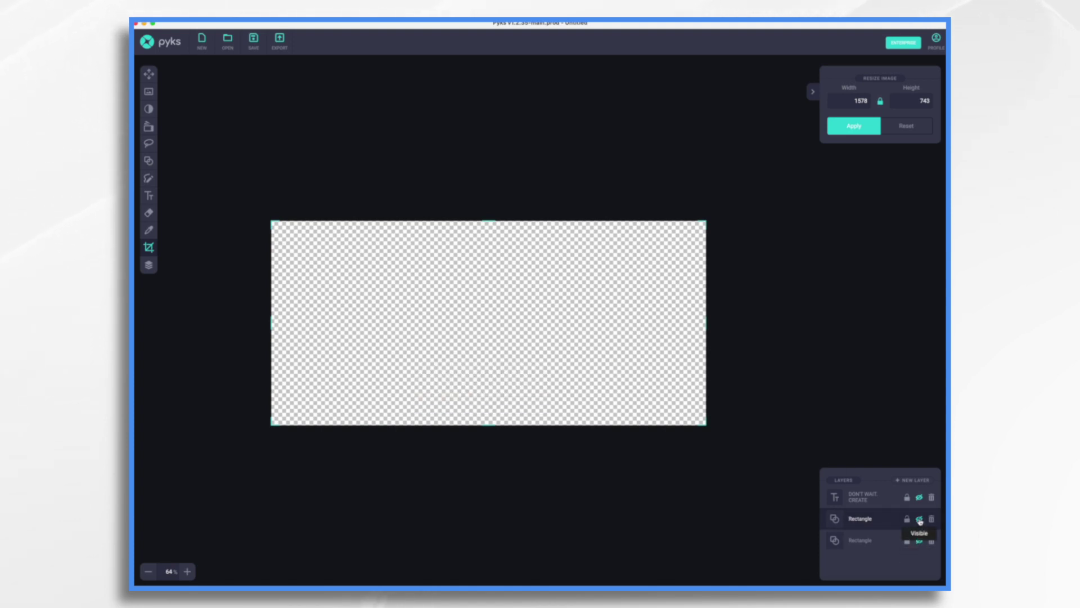
click(919, 519)
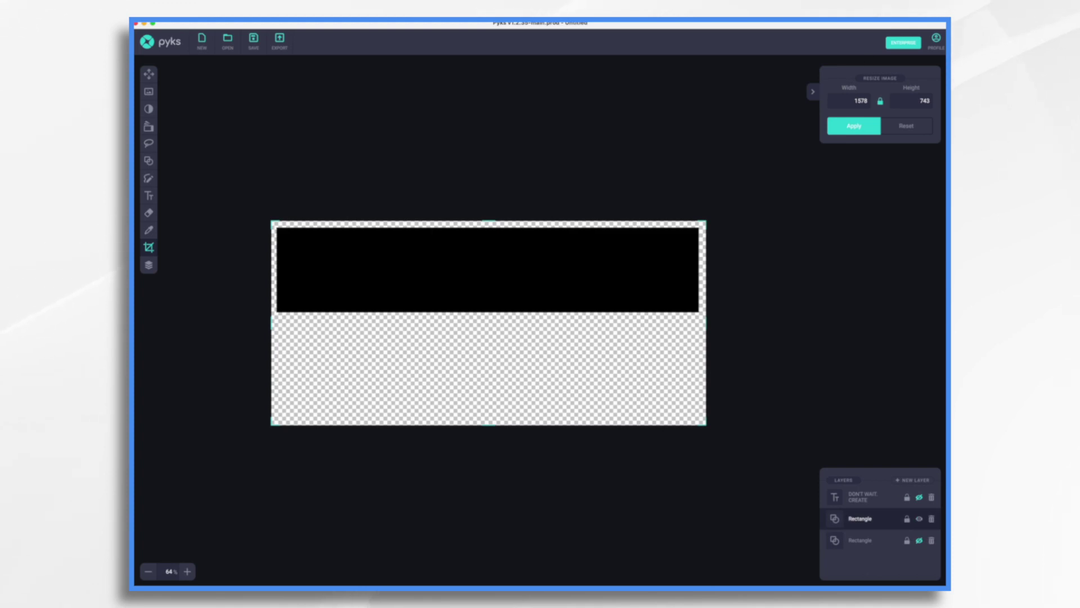
Step: Export the black box as BLACK BOX.png
click(281, 38)
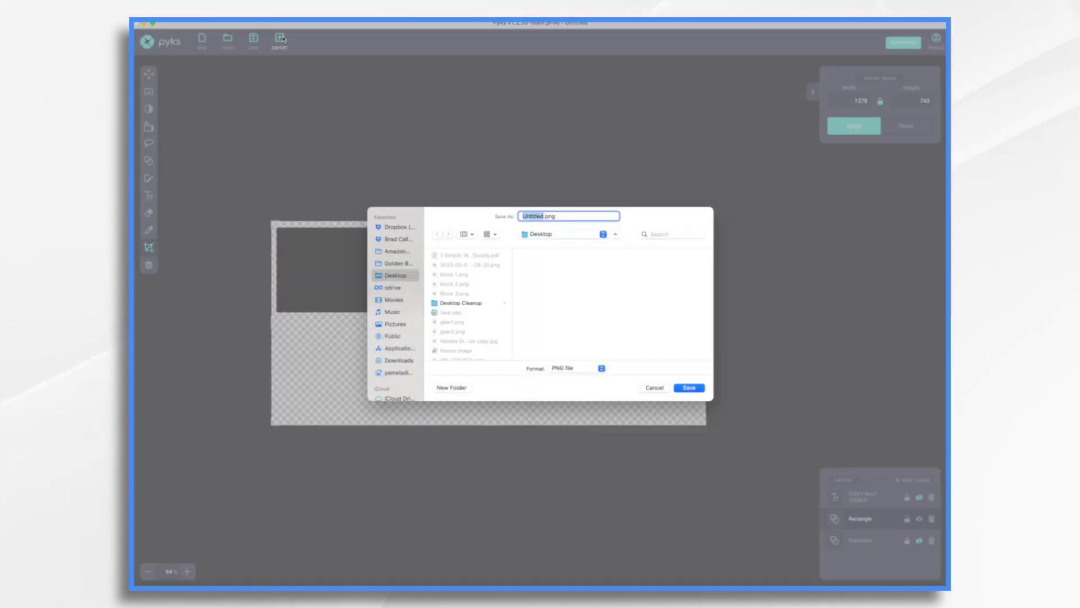
text(BLACK BOX)
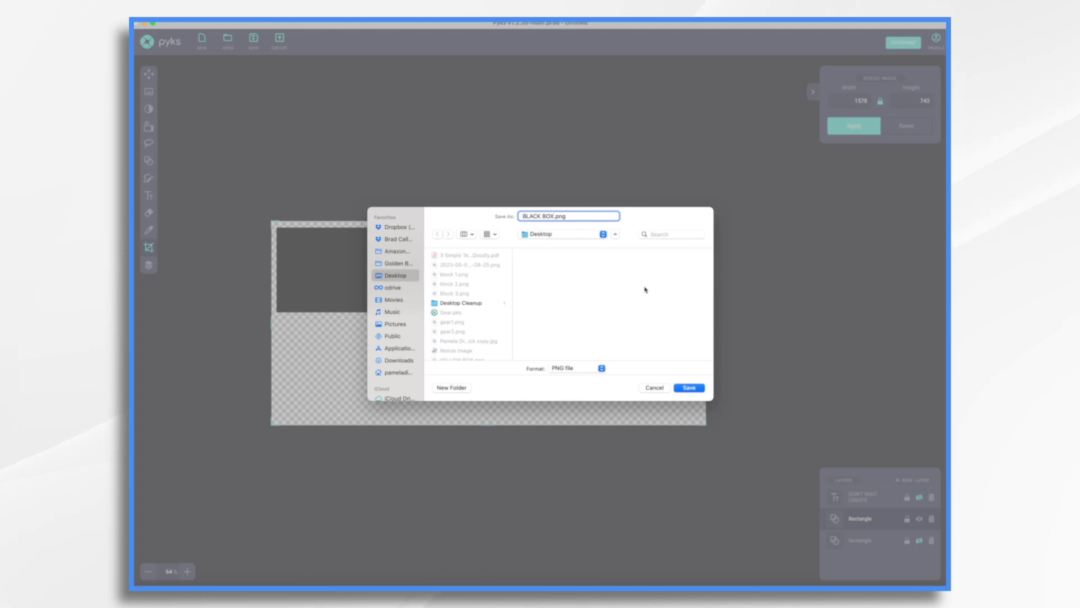
click(696, 388)
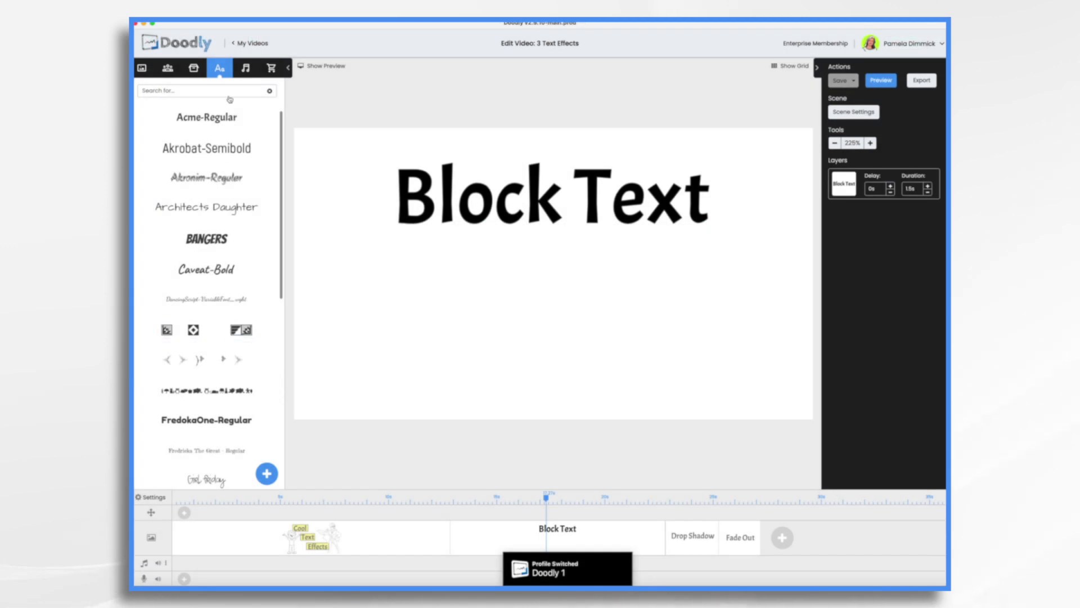
Step: Import YELLOW BOX.png and BLACK BOX.png into Doodly as new props
click(193, 67)
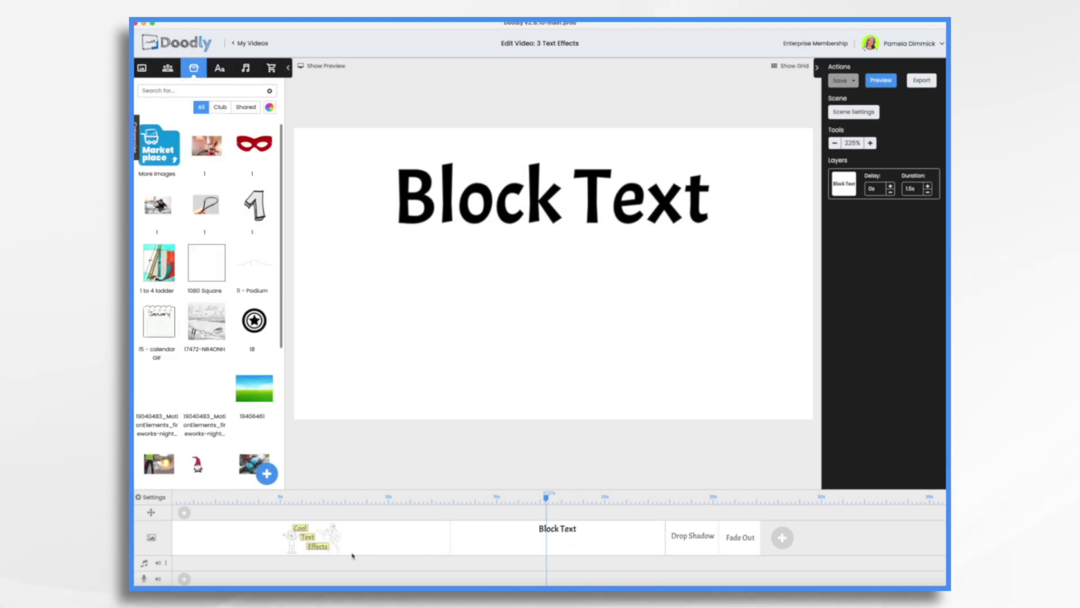
click(268, 474)
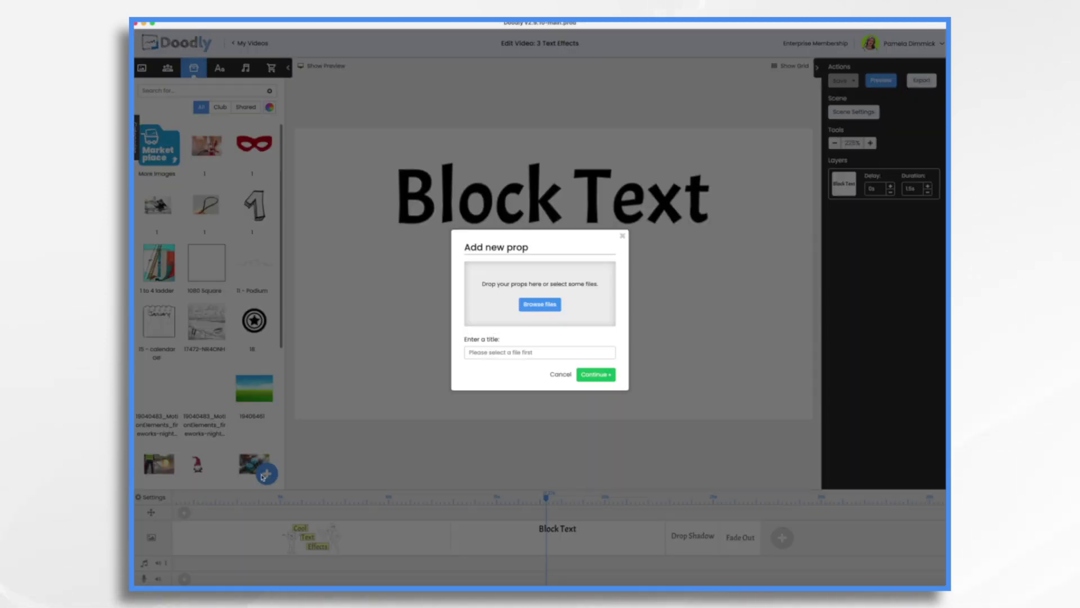
drag(886, 200, 541, 295)
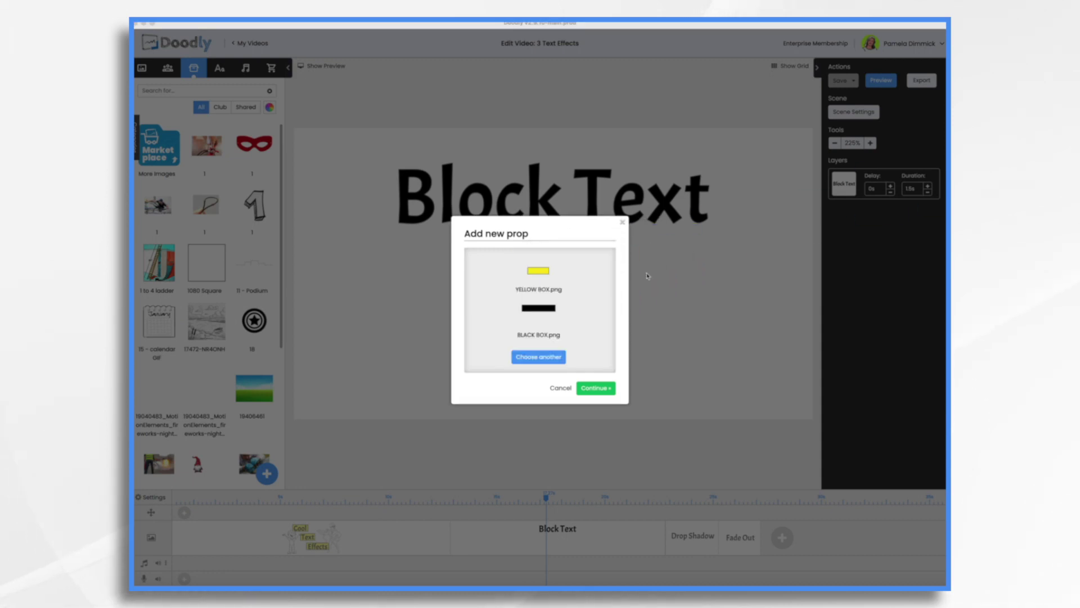
click(596, 388)
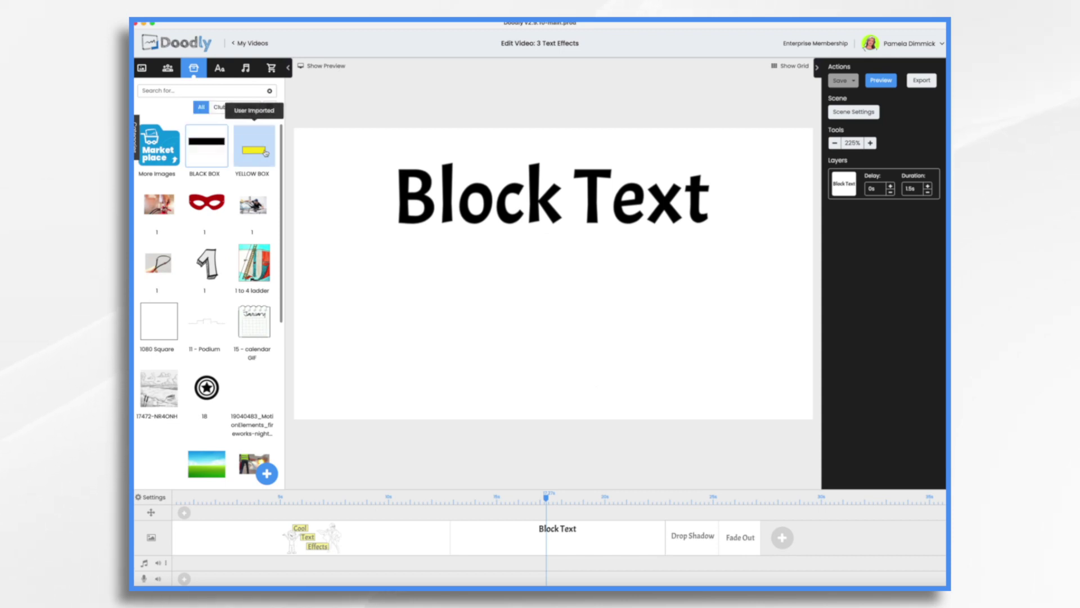
Step: Place the box props on the Block Text scene and enlarge them until the black box spans the title
drag(254, 149, 494, 214)
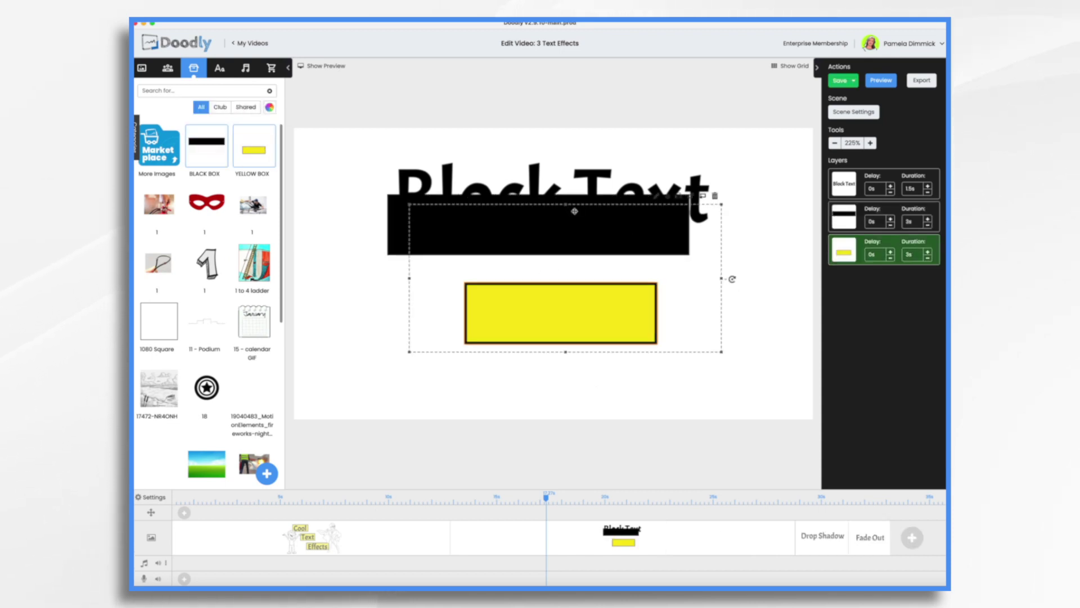
drag(721, 353, 827, 403)
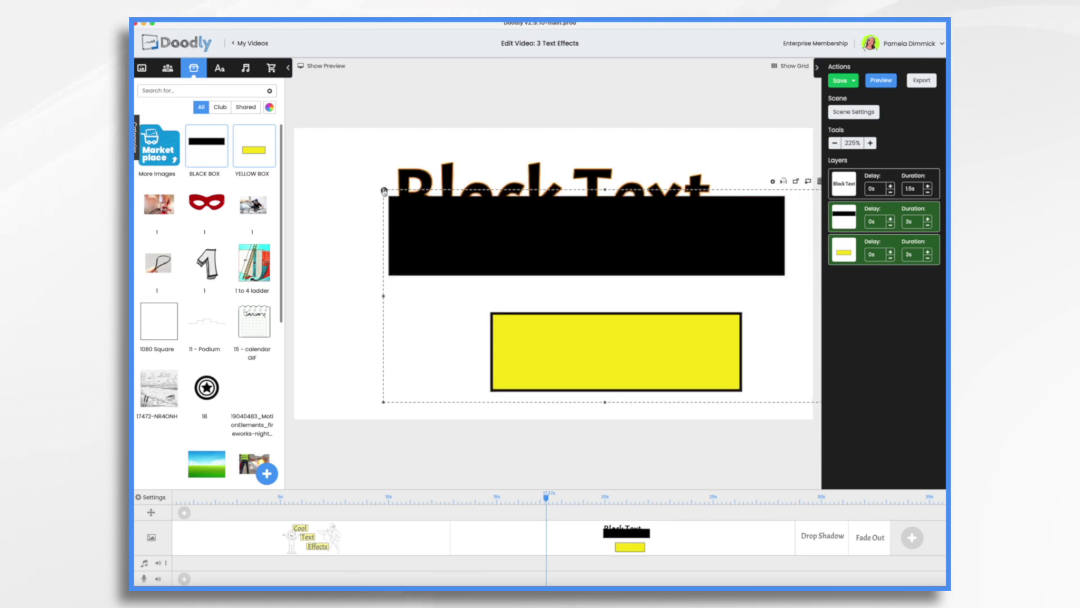
drag(384, 191, 303, 151)
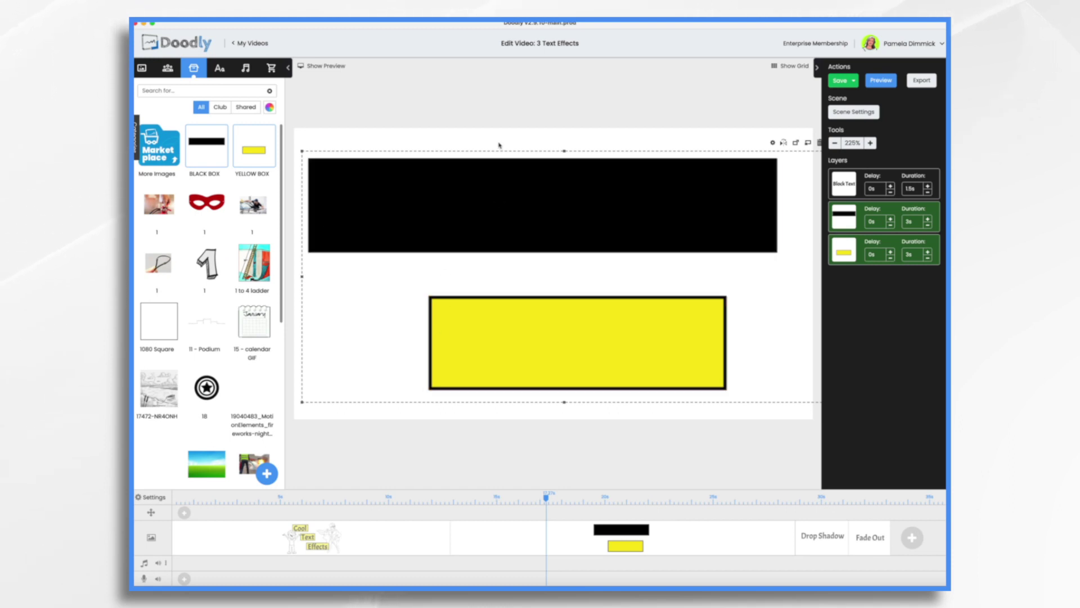
drag(302, 152, 295, 145)
Step: Bring the Block Text layer in front of the boxes and colour its text yellow #F8E71C
click(843, 184)
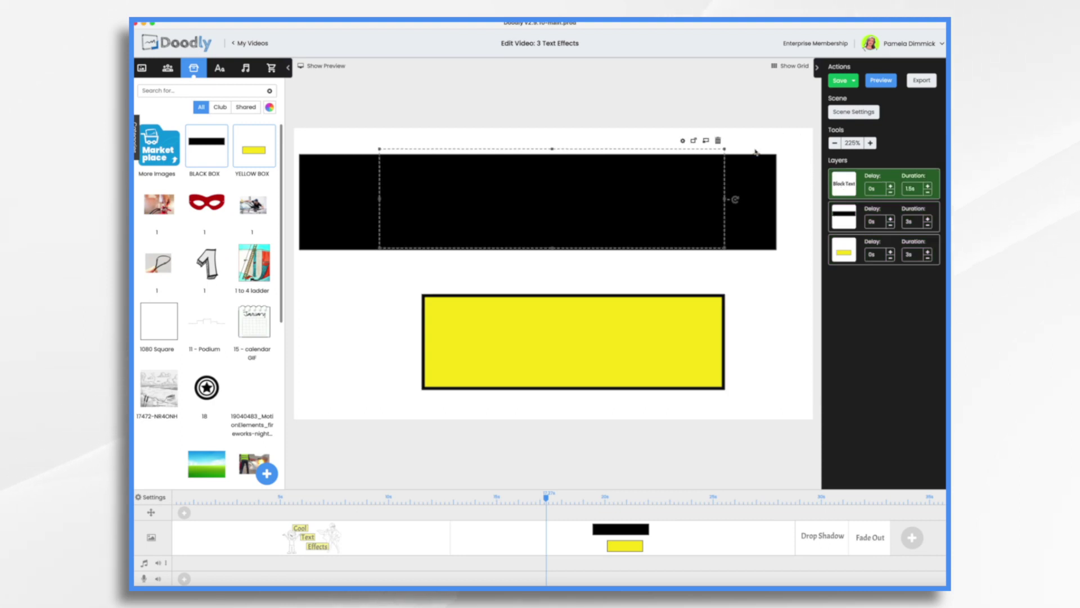
drag(851, 182, 849, 256)
click(683, 142)
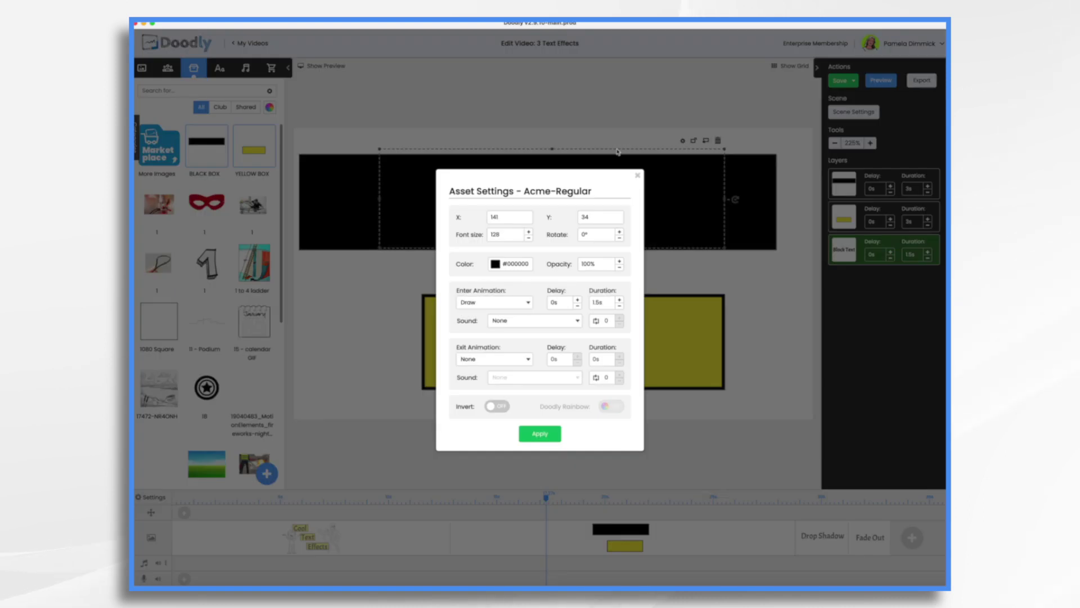
click(496, 264)
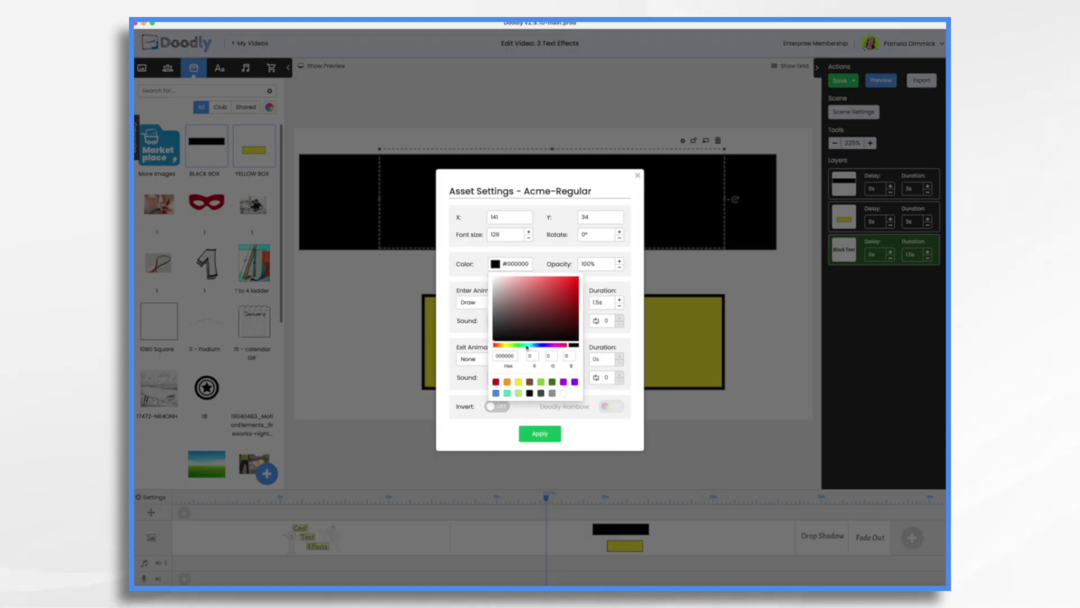
click(518, 382)
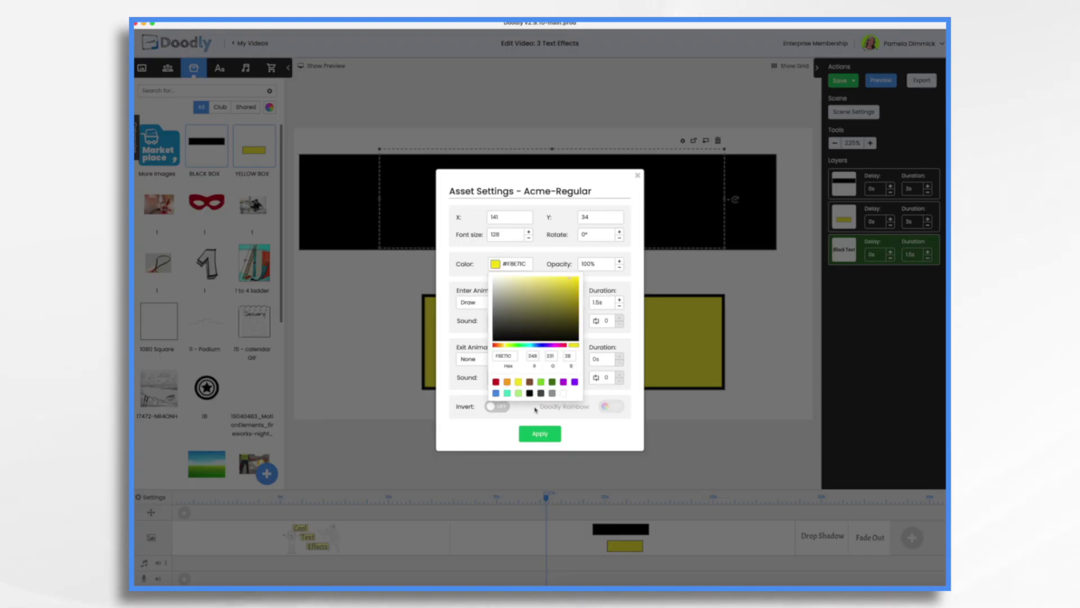
click(540, 435)
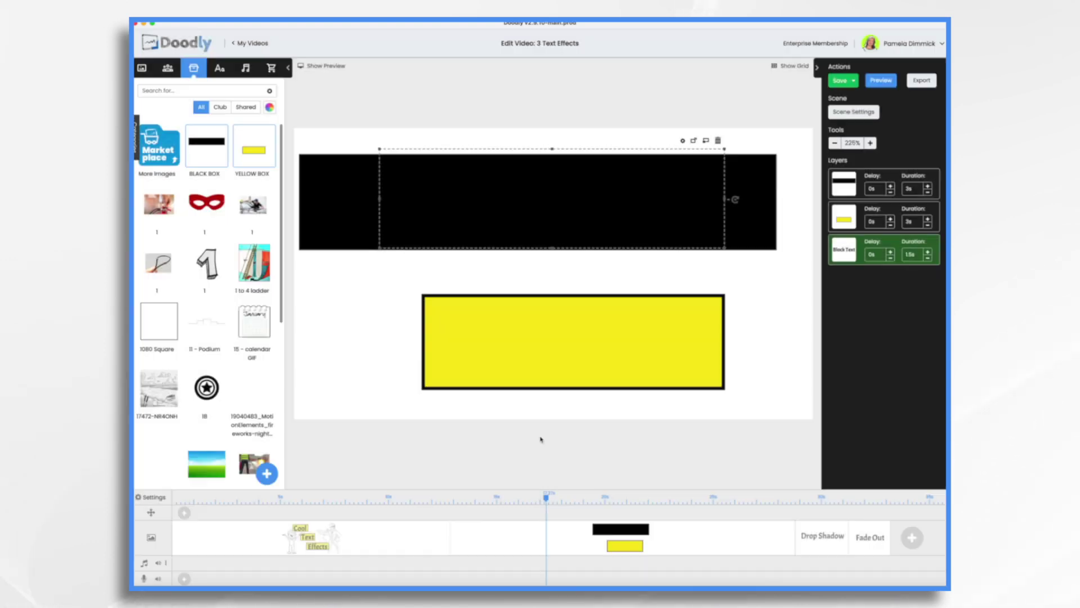
Step: Replace the text with DON'T WAIT and nudge it down slightly on the black box
double_click(576, 170)
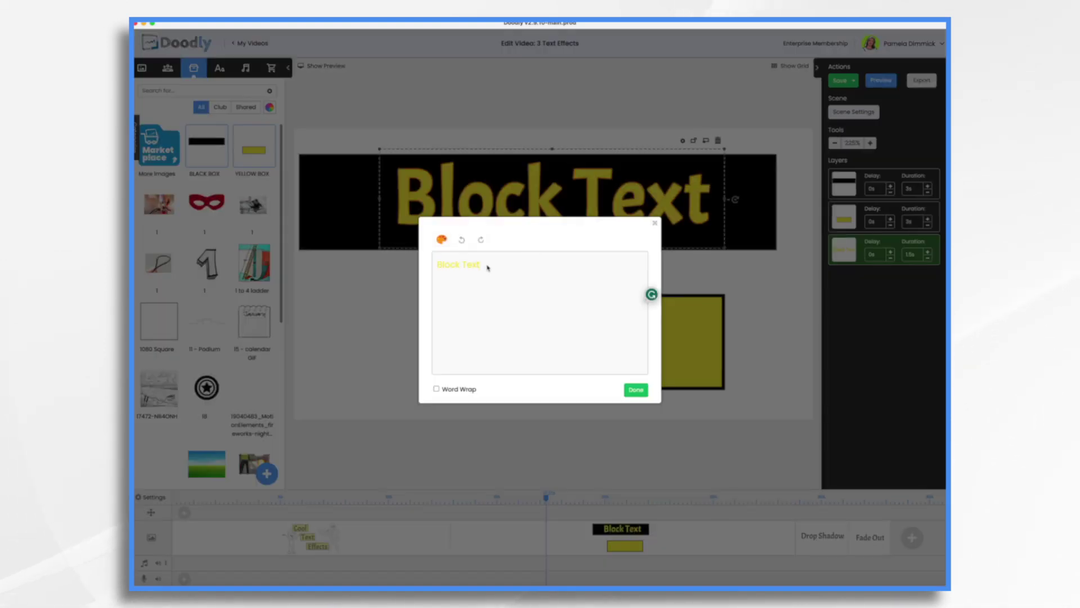
key(ctrl+a)
key(BackSpace)
text(DCK'T WAIT)
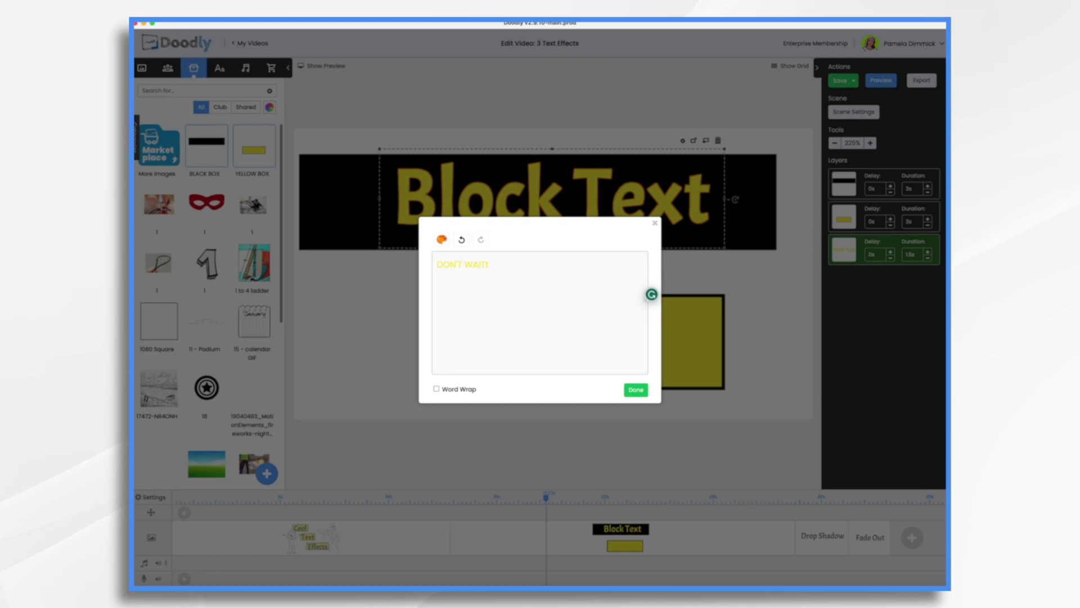
click(609, 208)
drag(609, 208, 609, 212)
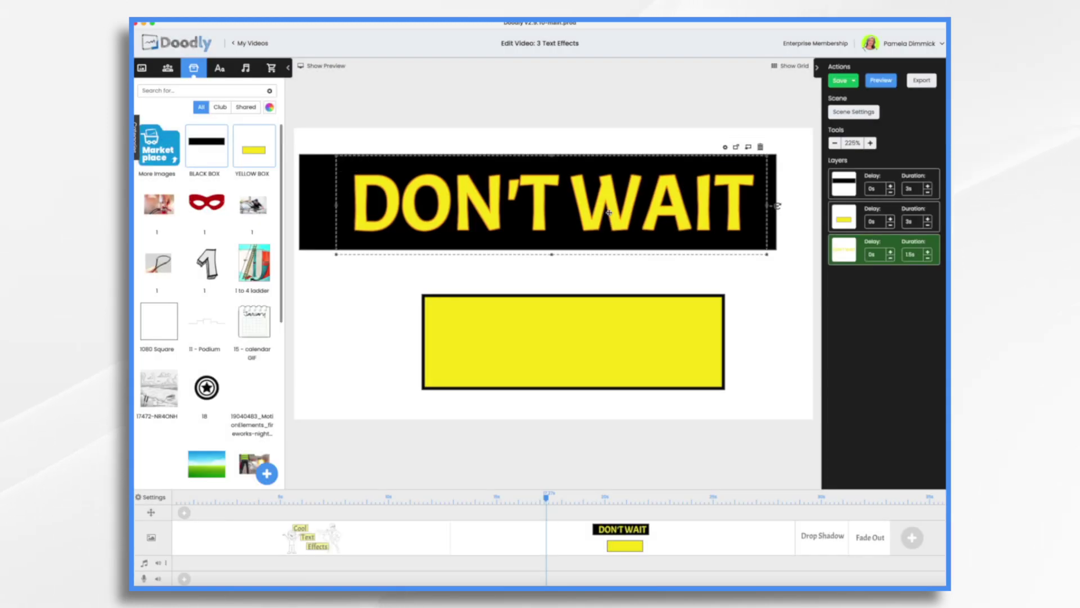
Step: Duplicate the text and change the copy to black CREATE
key(ctrl+c)
key(ctrl+v)
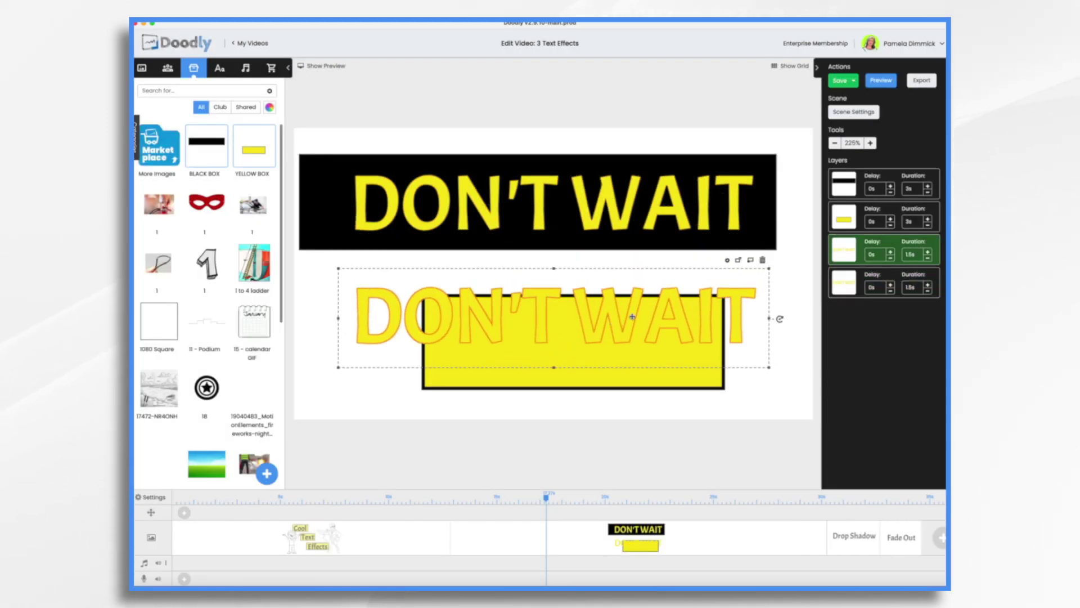
double_click(622, 315)
drag(487, 264, 441, 276)
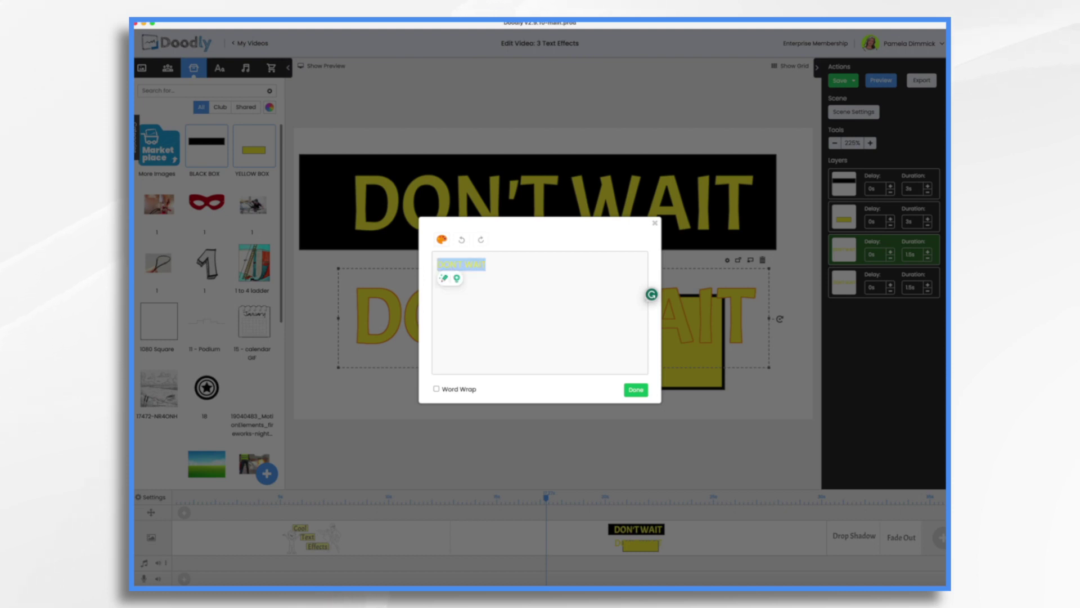
text(CREATE)
key(ctrl+a)
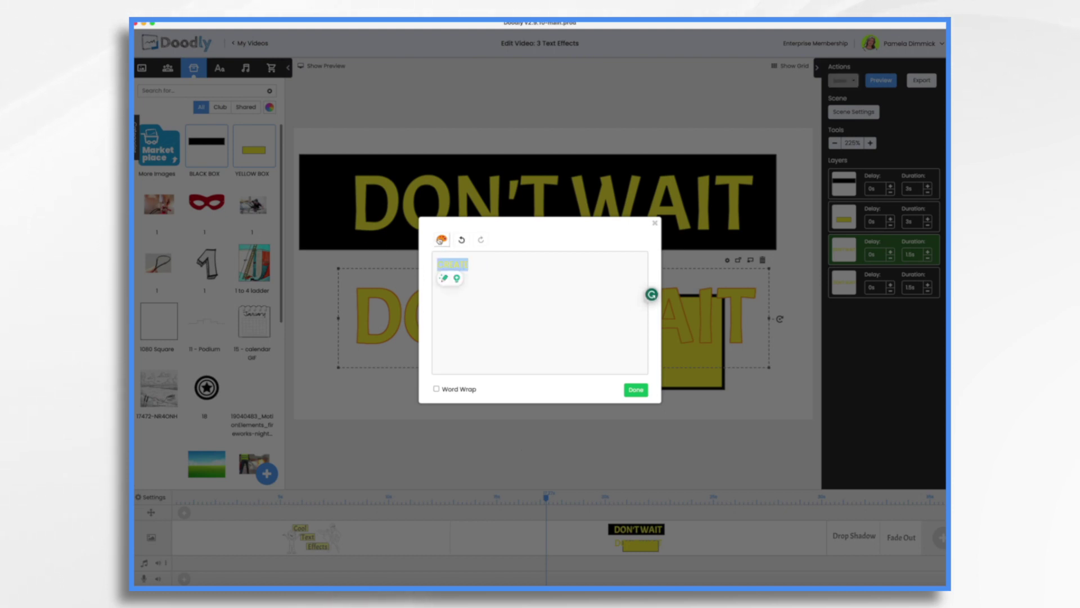
click(441, 241)
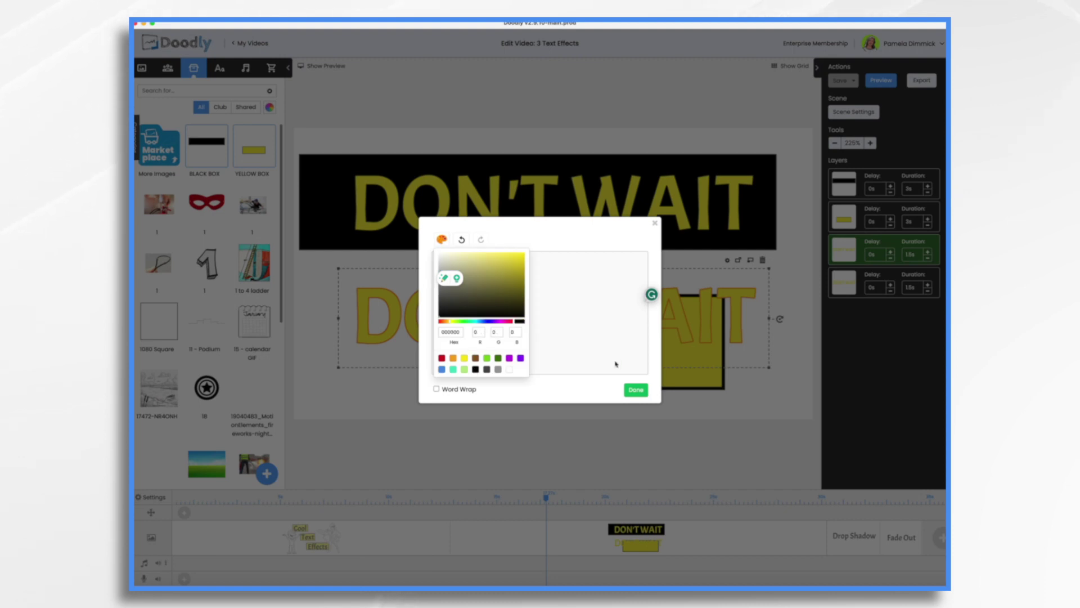
click(637, 390)
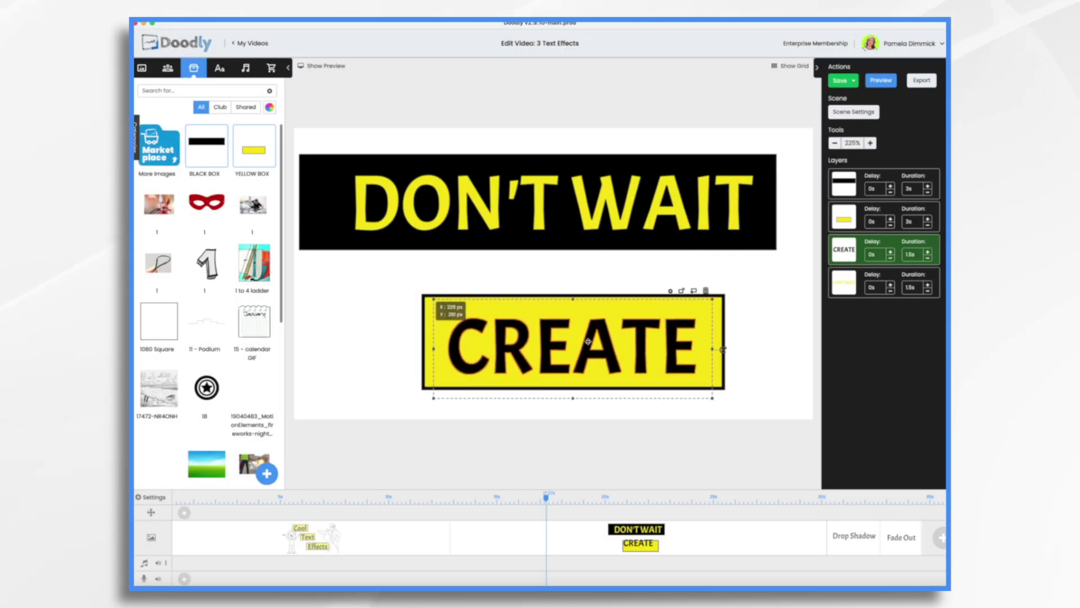
Step: Add the full stop so the top text reads DON'T WAIT
click(527, 187)
double_click(550, 185)
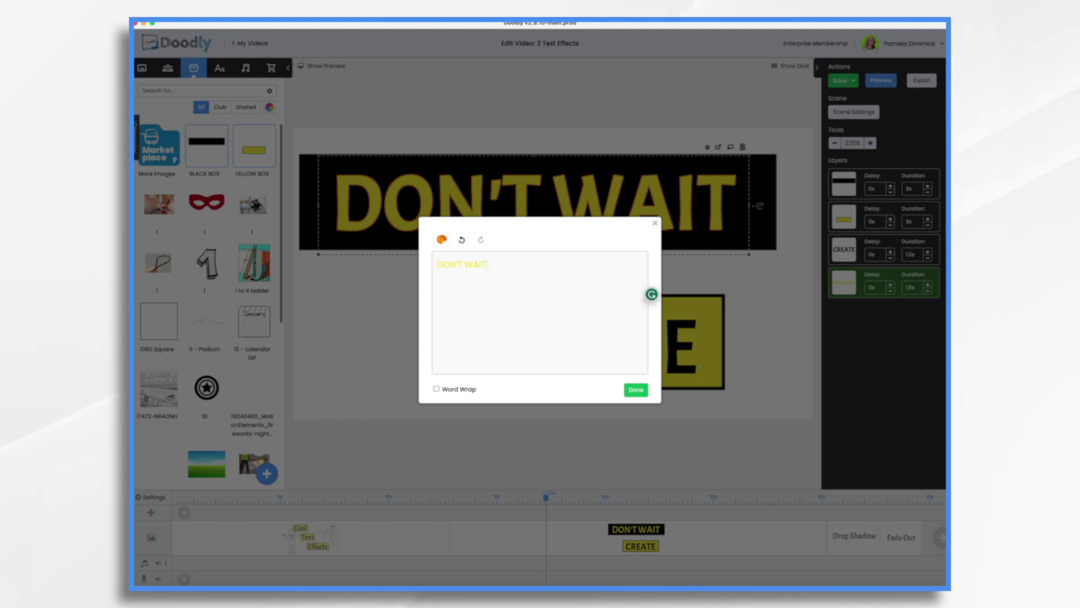
click(636, 390)
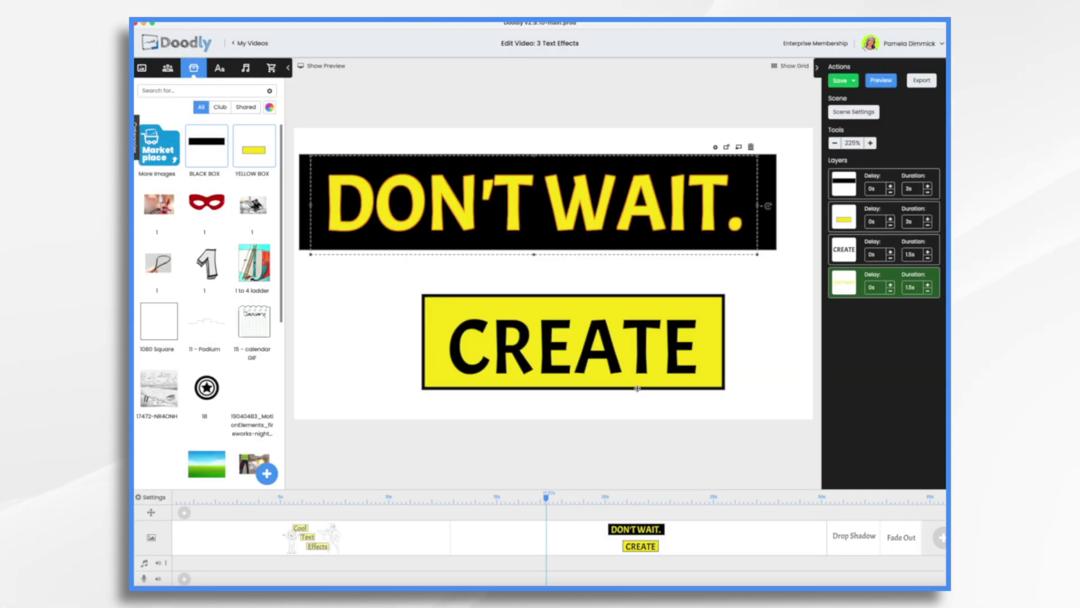
Step: Reposition CREATE and the yellow box together directly under the black box
click(844, 249)
shift+click(847, 221)
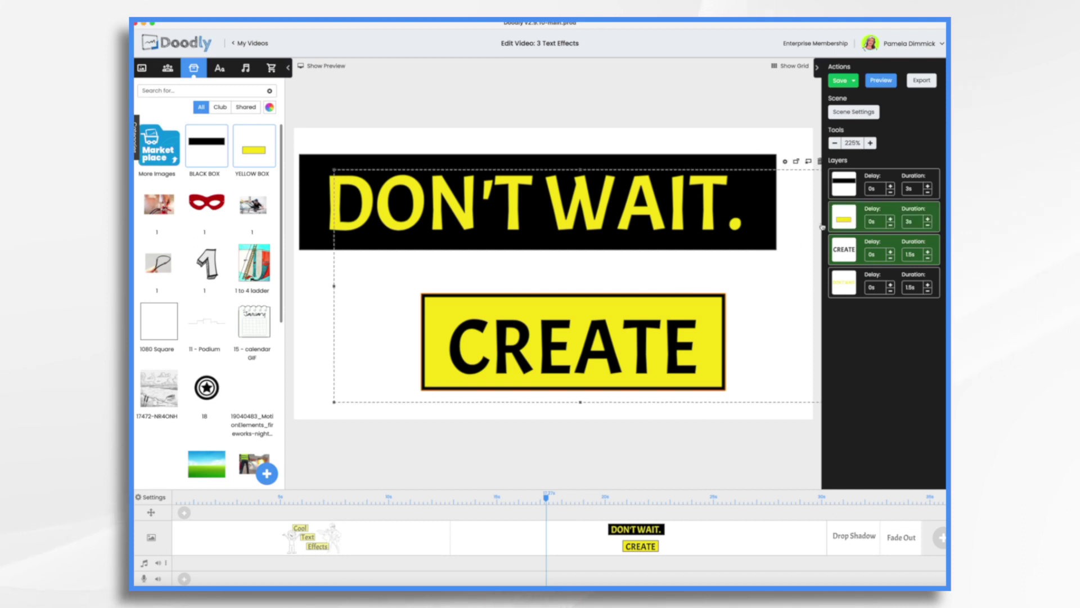
drag(668, 343, 645, 326)
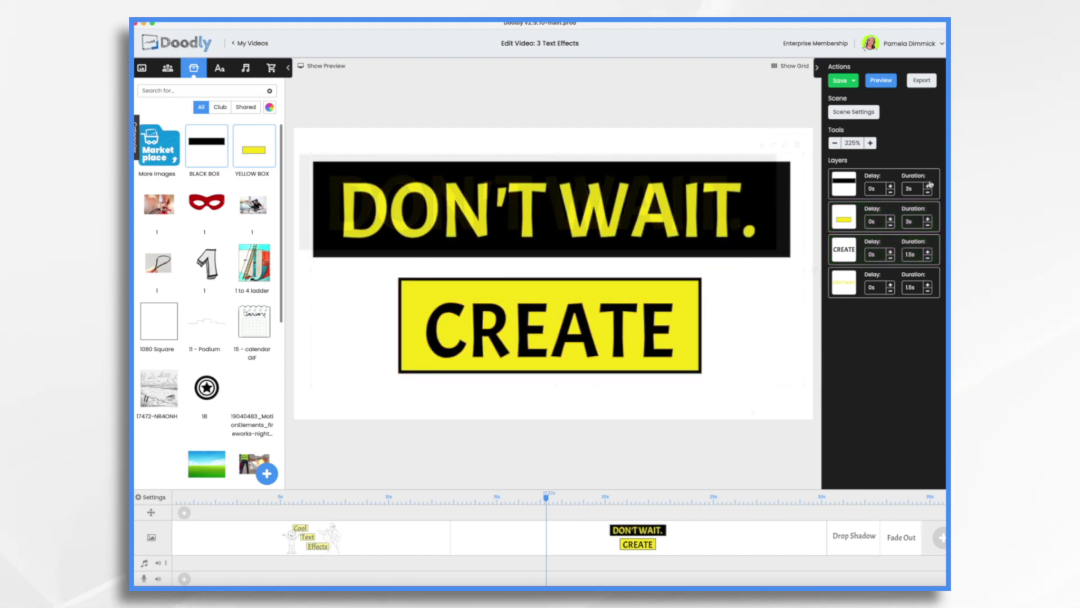
click(778, 181)
Step: Set the BLACK BOX prop's Reveal Mode to Fade and save it
click(840, 181)
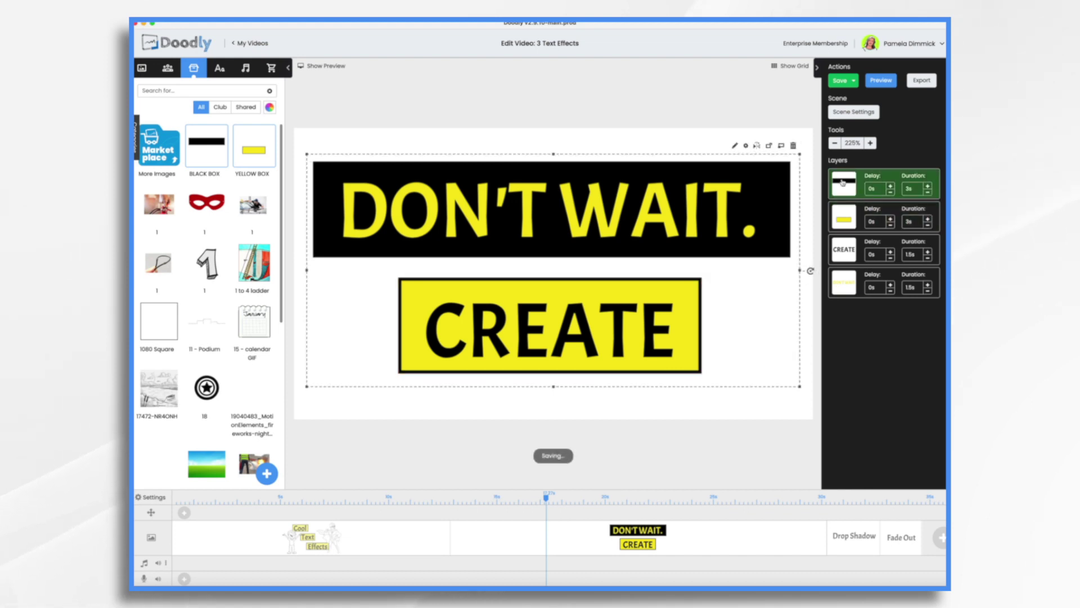
click(737, 145)
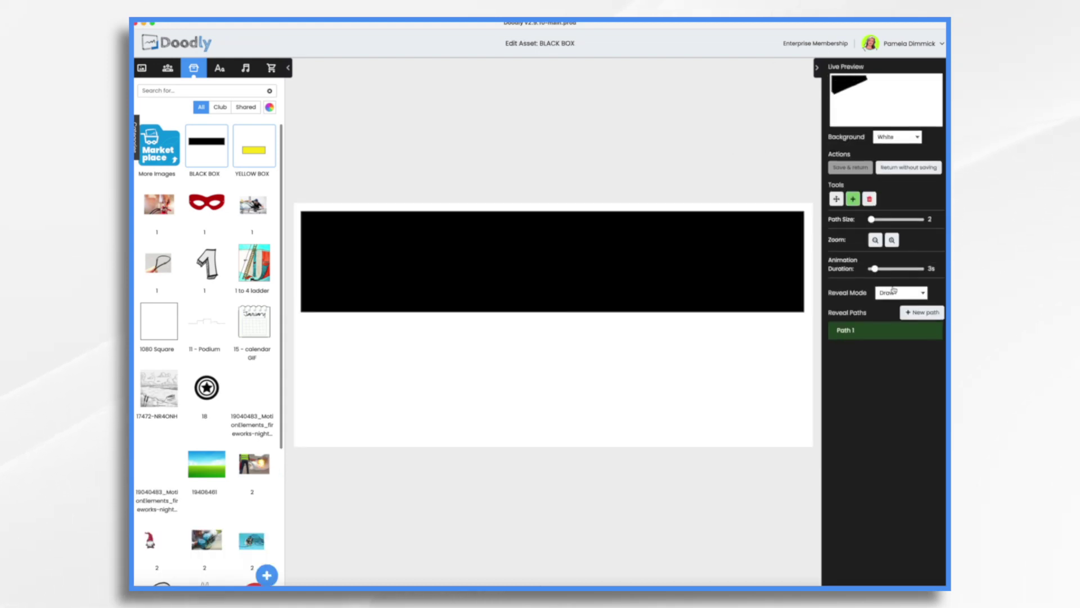
click(898, 293)
click(892, 302)
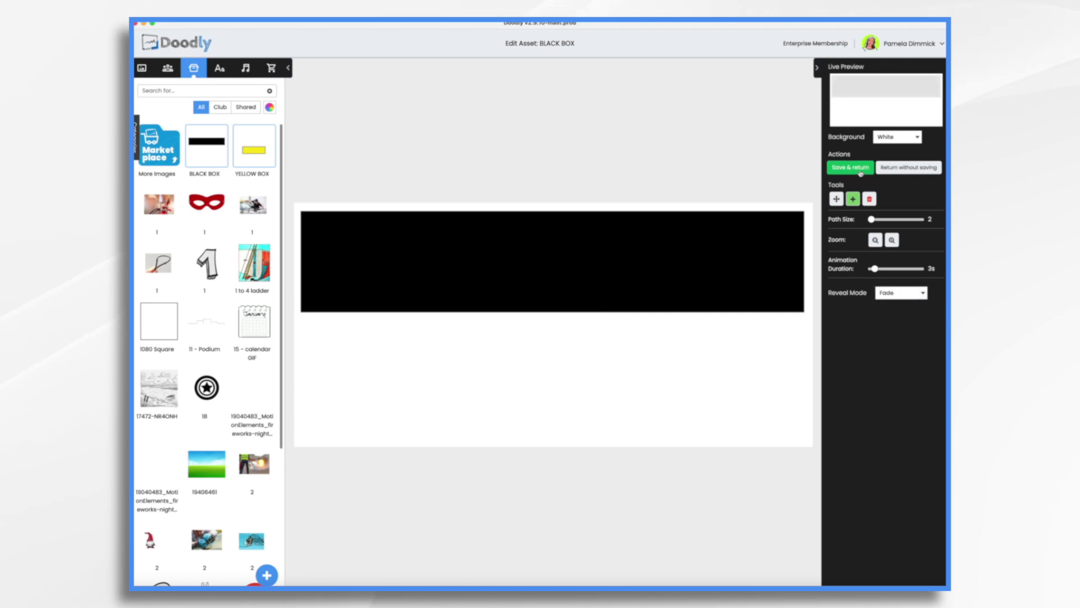
click(854, 168)
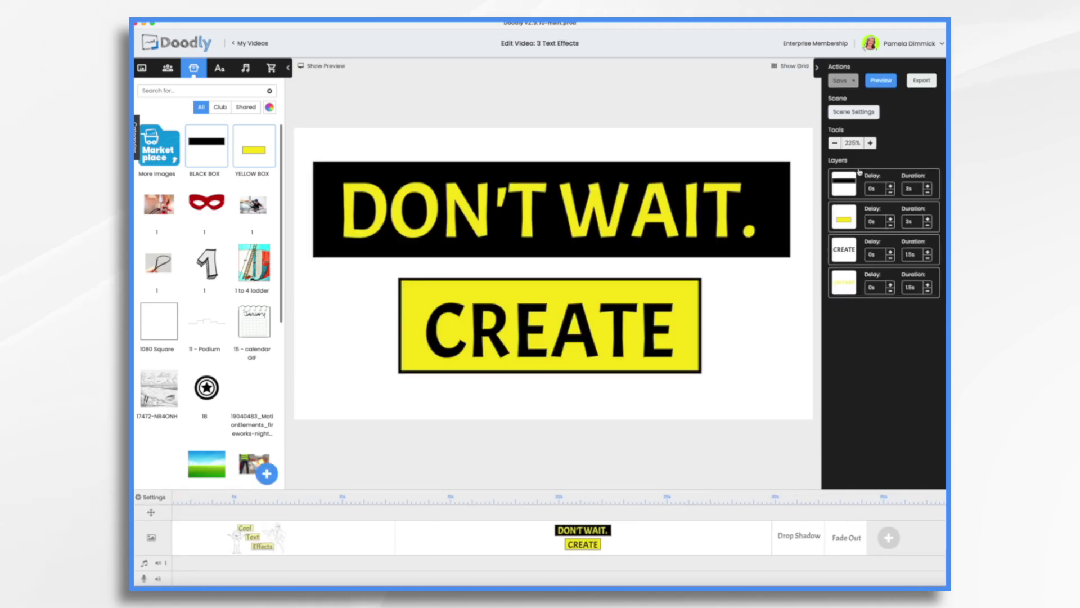
Step: Set the YELLOW BOX prop's Reveal Mode to Fade and return to the scene
click(842, 221)
click(739, 145)
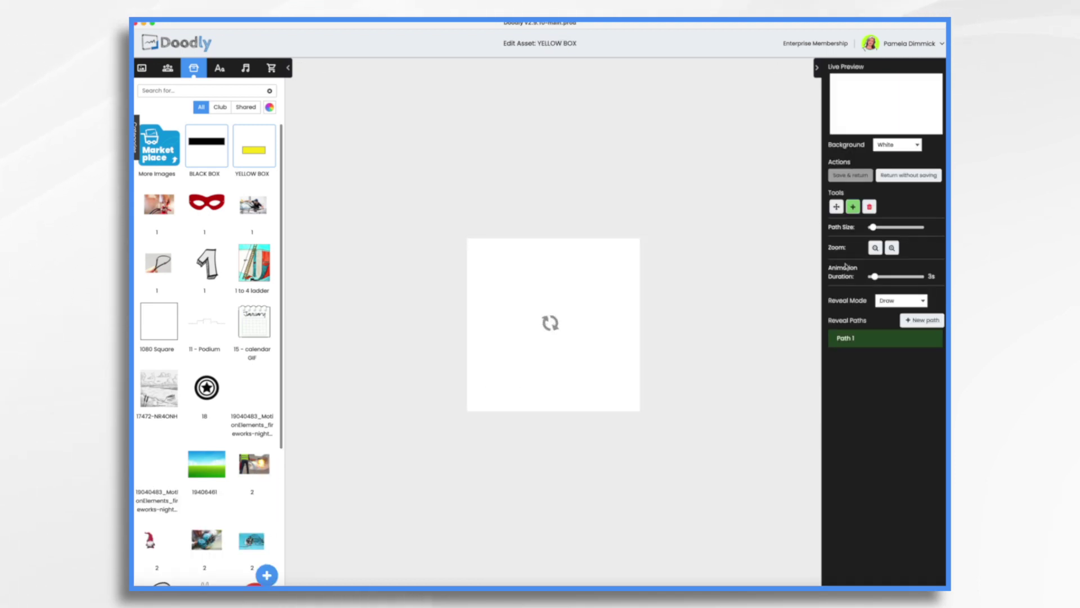
click(897, 292)
click(894, 303)
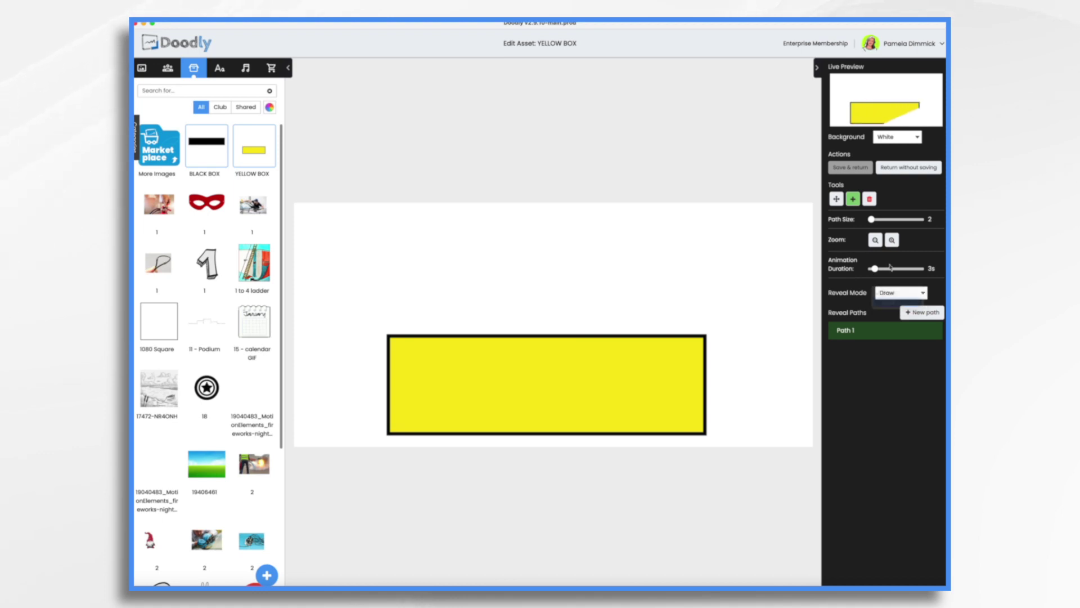
click(845, 168)
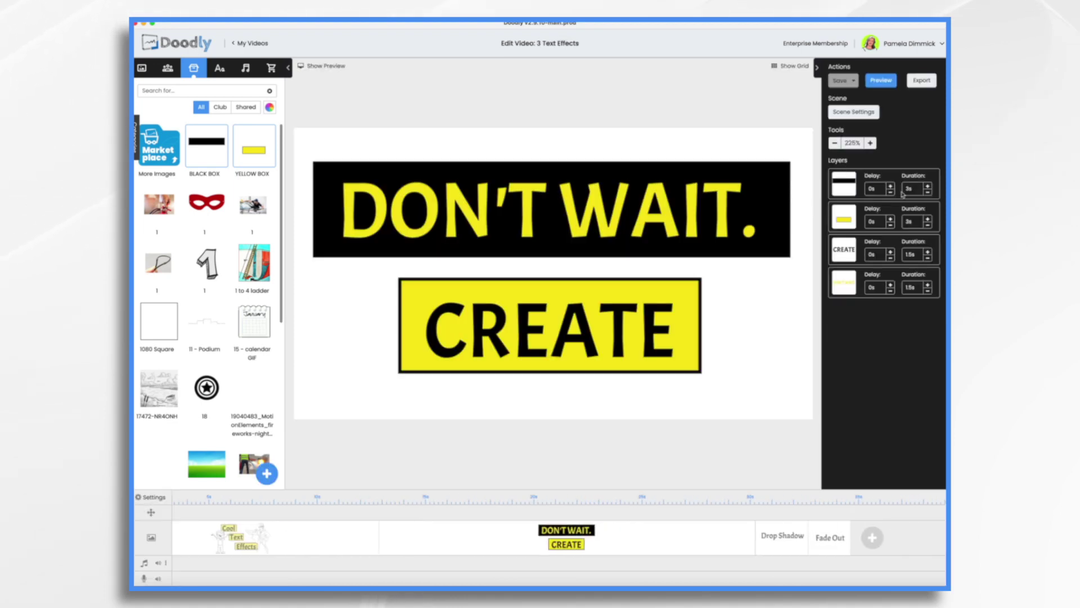
Step: Shorten the black and yellow box layers to 0.5s and move the DON'T WAIT text layer second
click(930, 192)
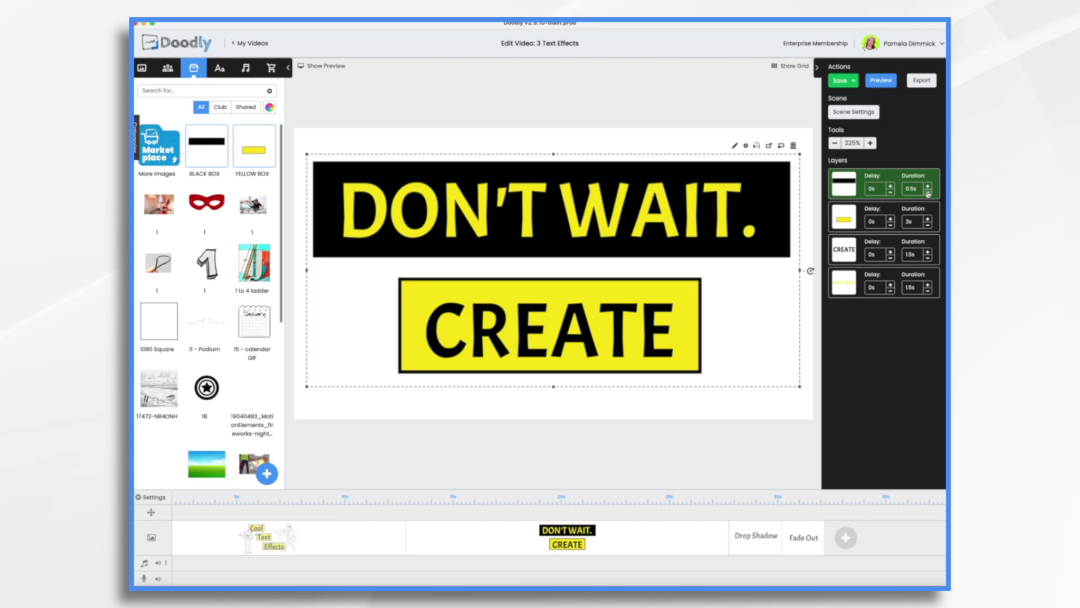
click(931, 226)
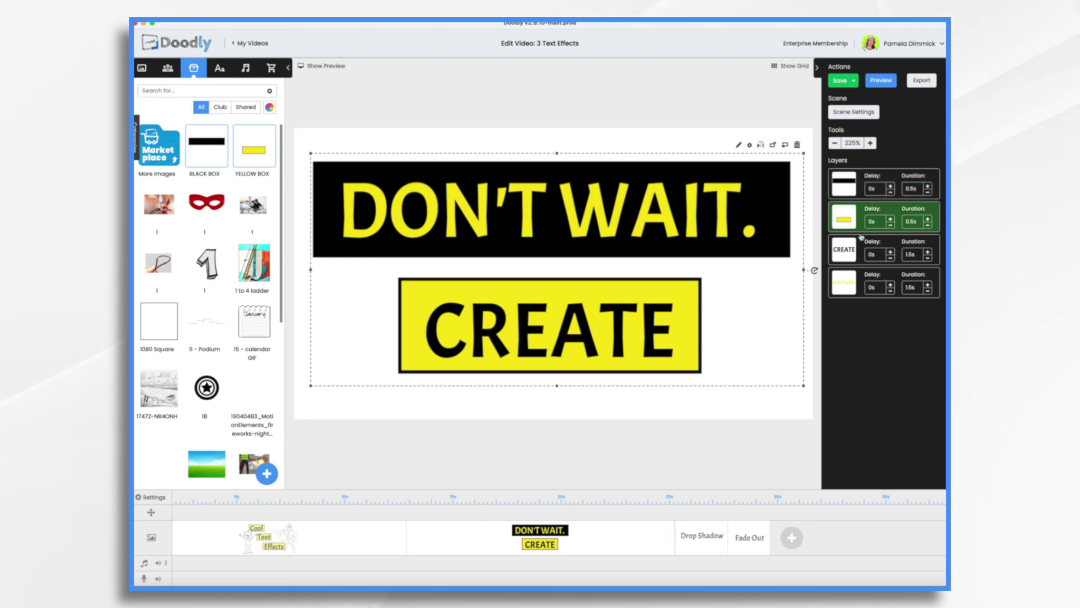
drag(850, 287, 844, 219)
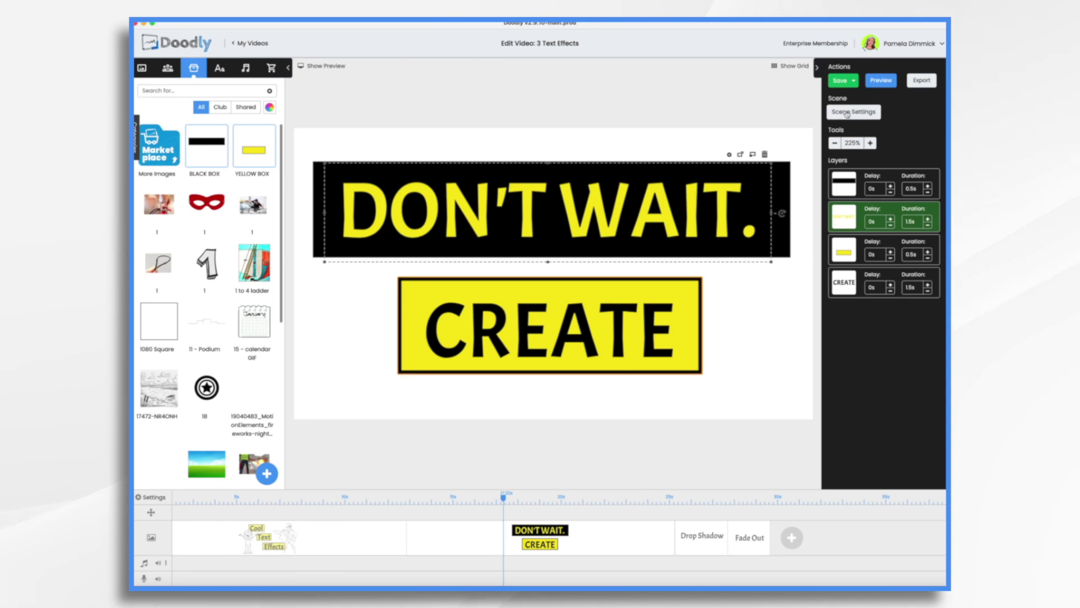
Step: Turn the scene subtitle off in Scene Settings and apply
click(847, 114)
click(679, 284)
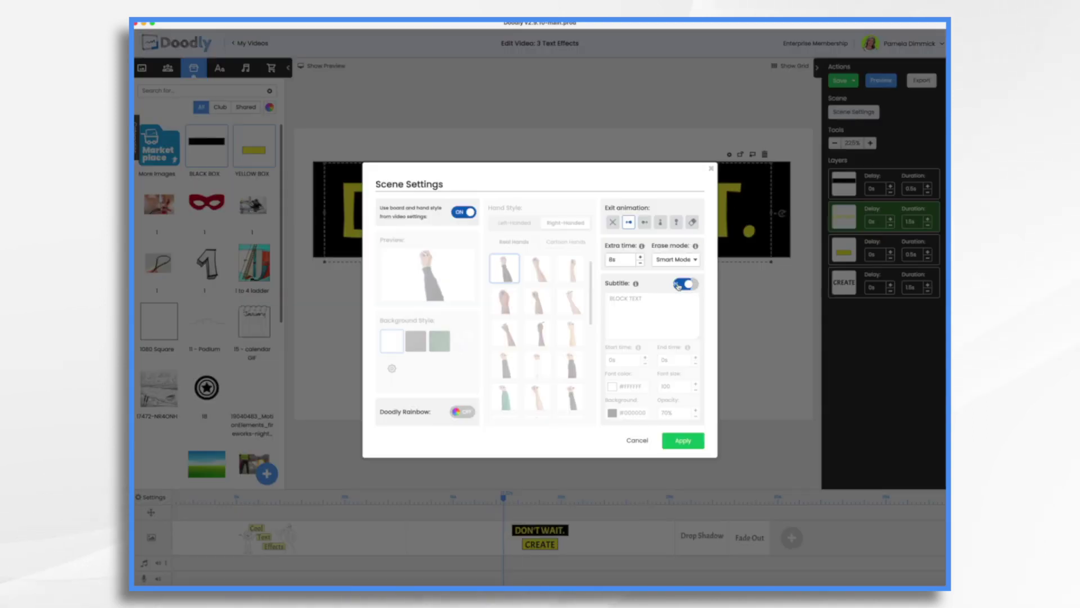
click(682, 441)
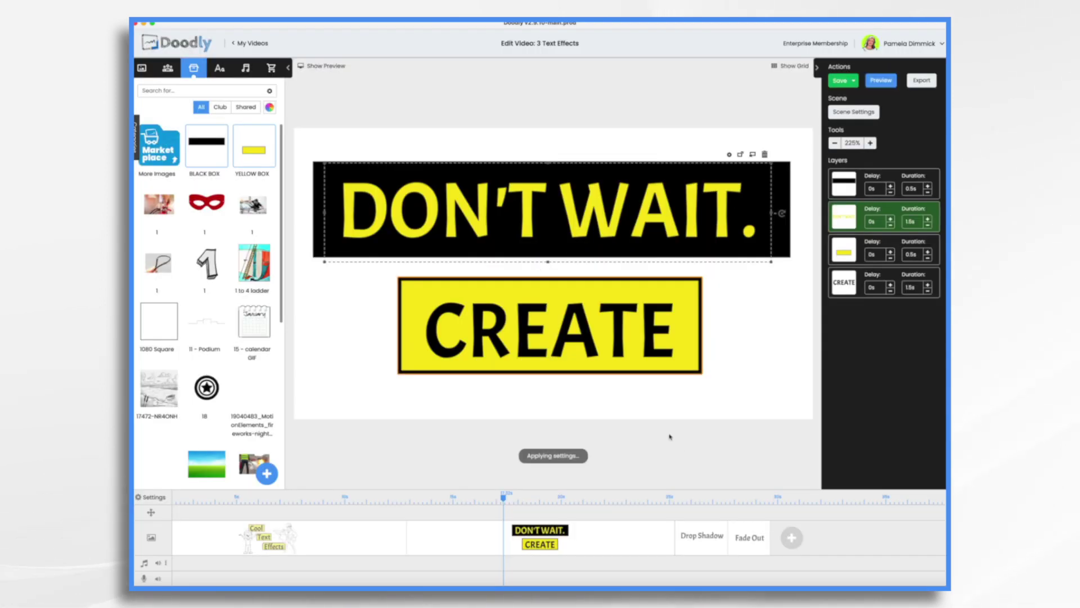
Step: Preview the DON'T WAIT scene, then close the preview
right_click(437, 547)
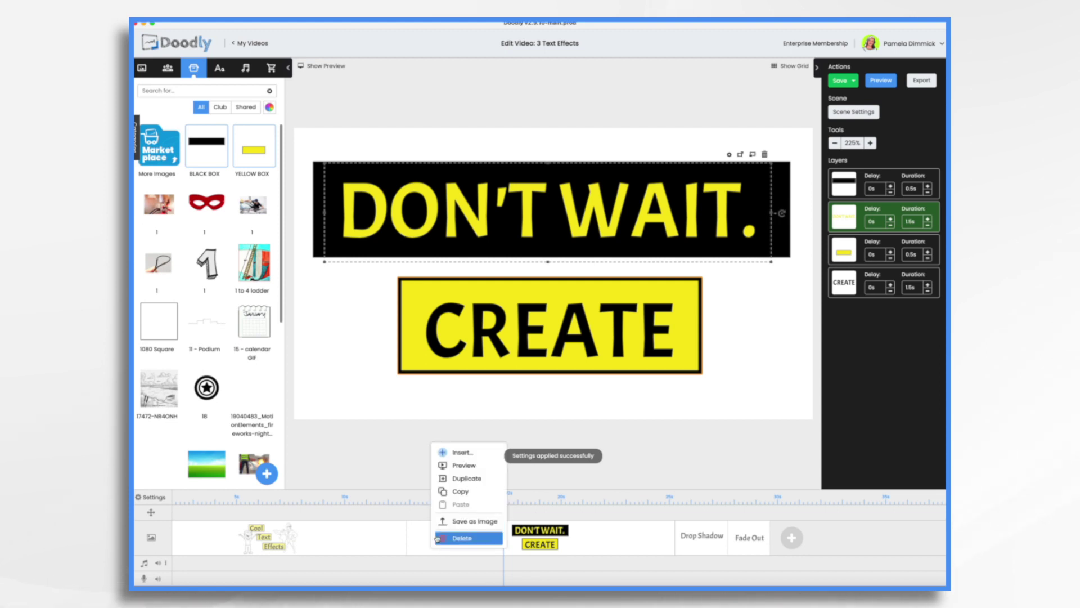
click(454, 466)
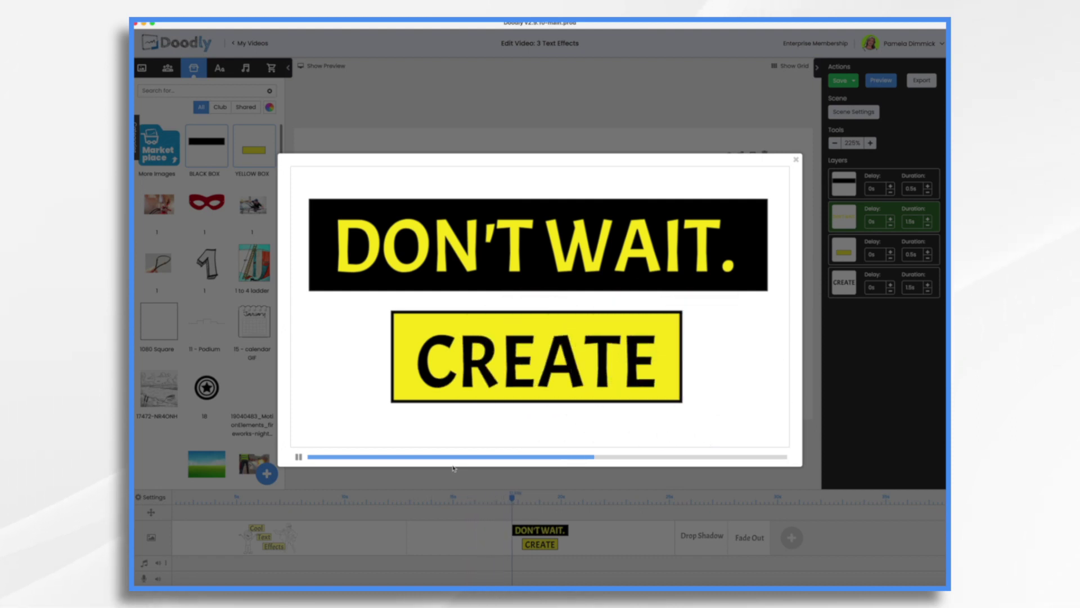
click(796, 161)
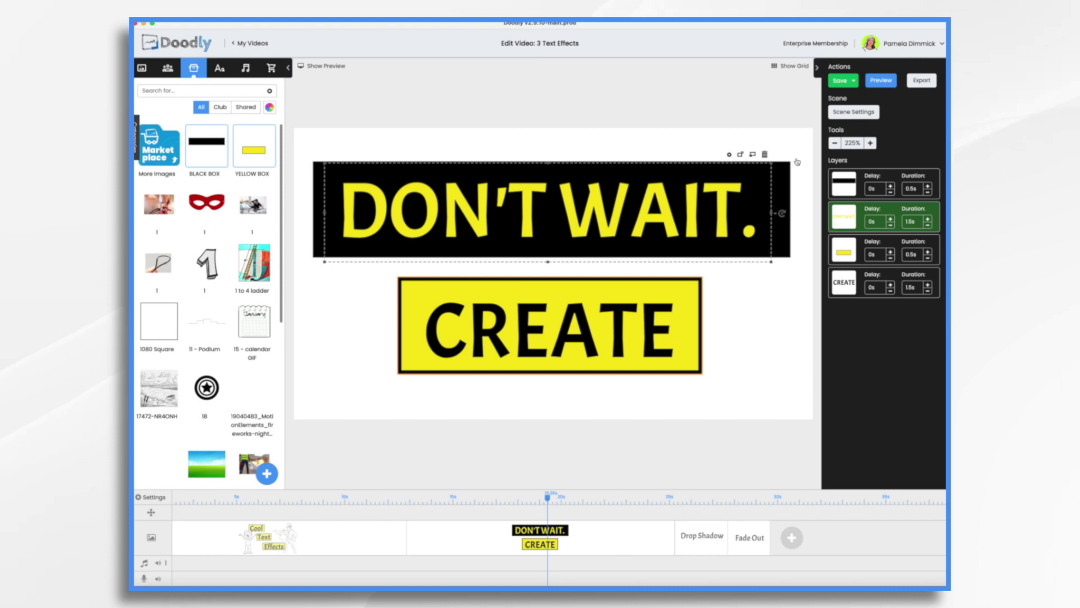
Step: In the Drop Shadow scene, paste a copy of the Drop Shadow text below the original
click(694, 543)
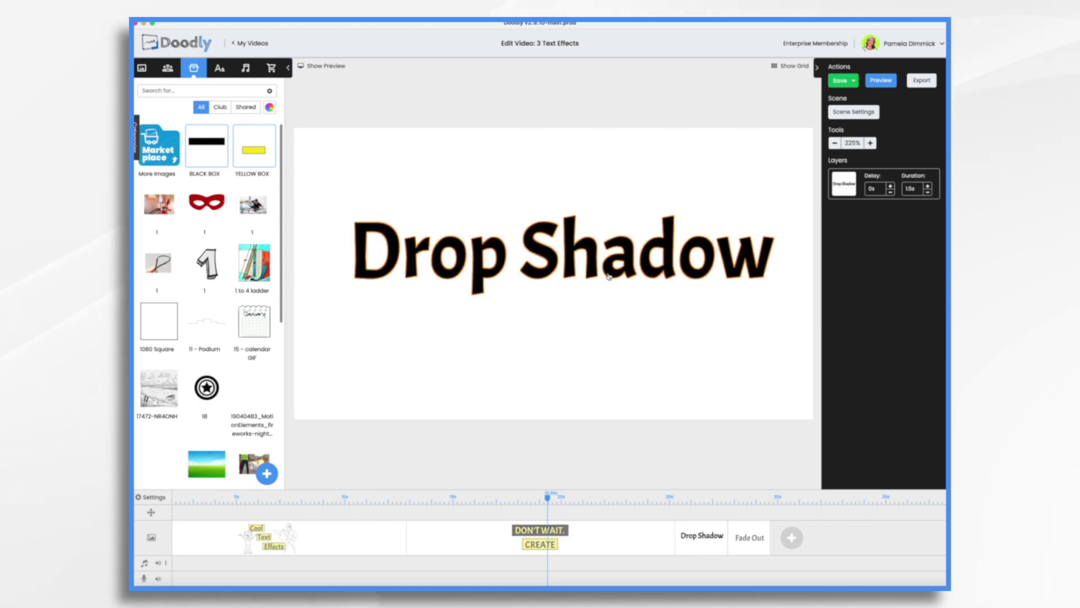
drag(577, 247, 571, 242)
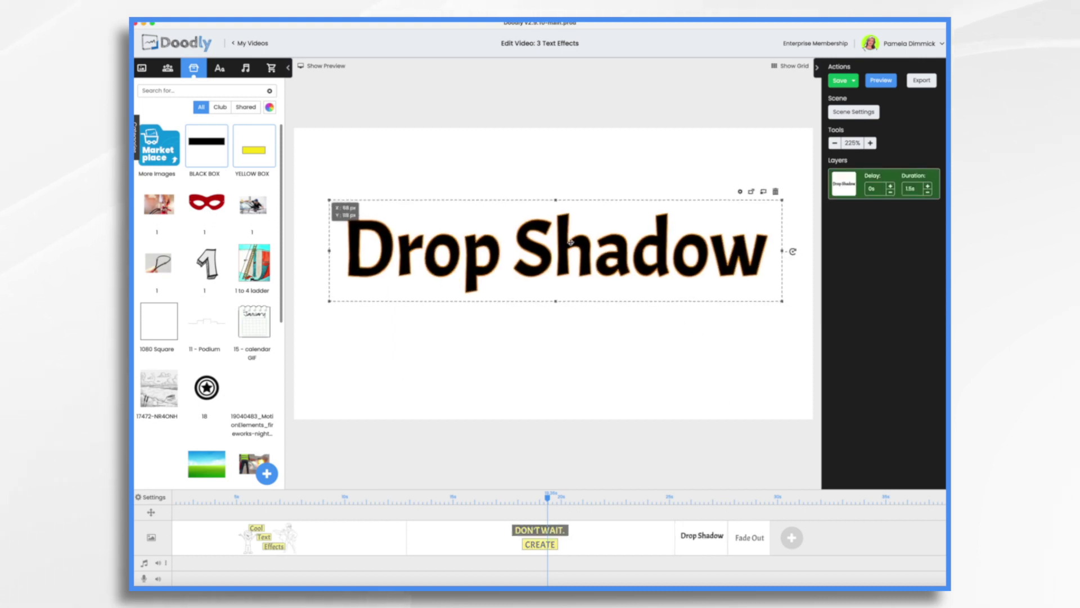
key(super+s)
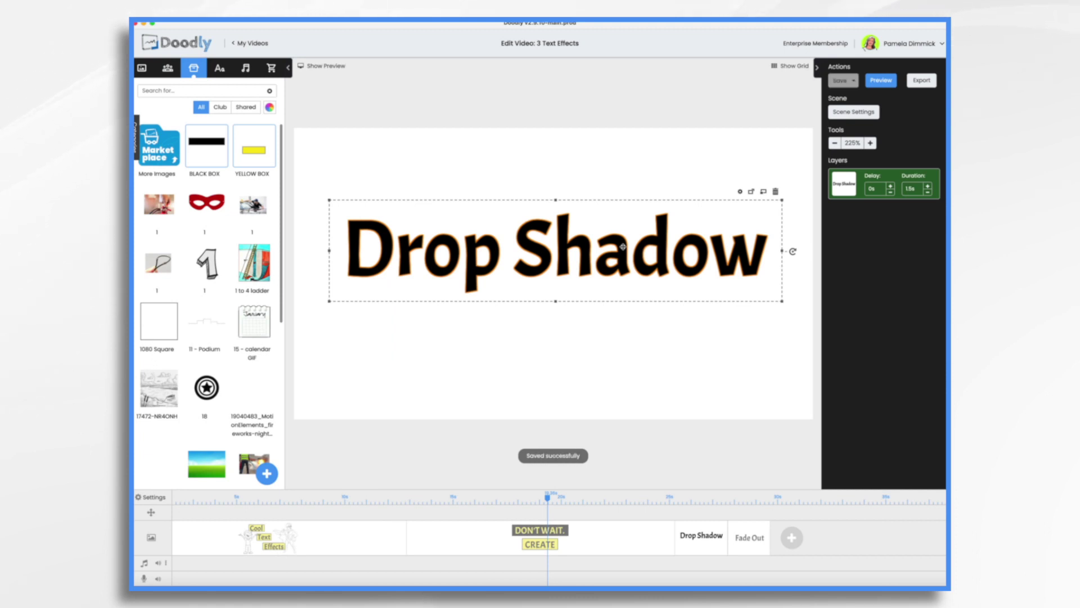
key(super+v)
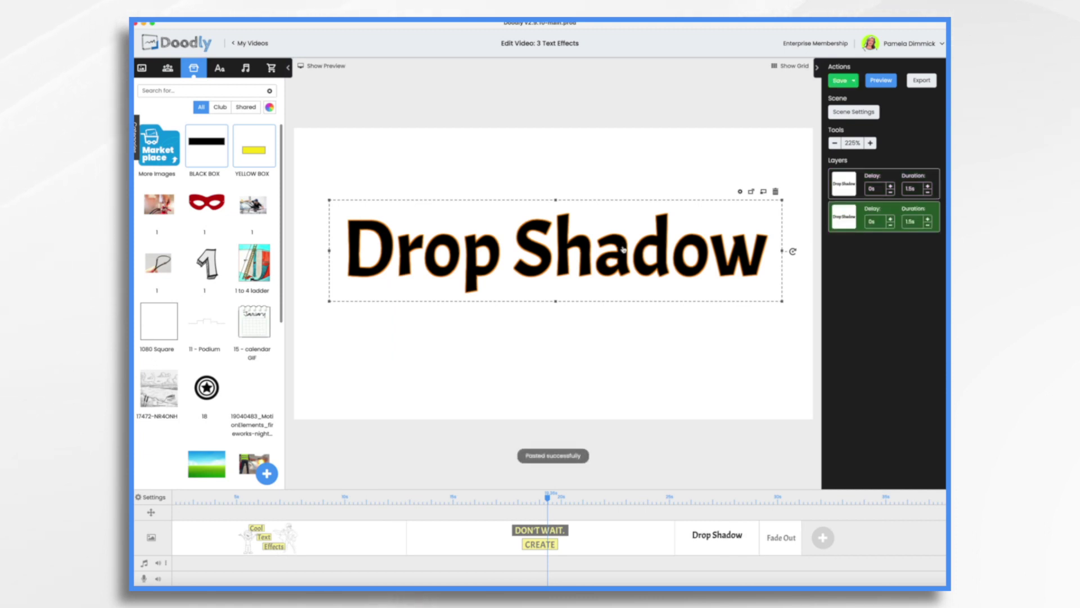
drag(616, 241, 618, 290)
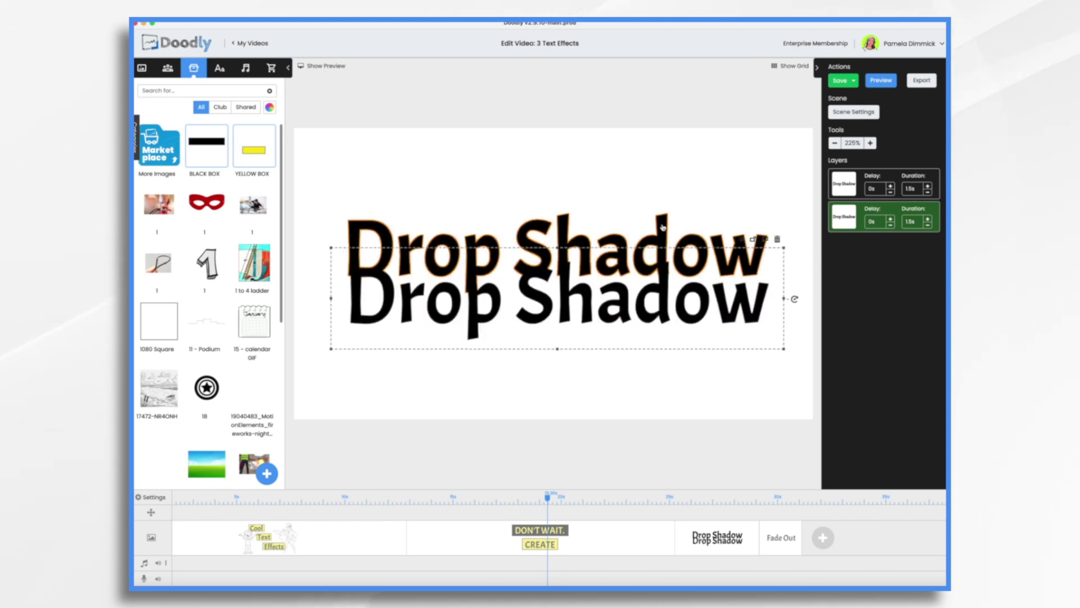
click(739, 243)
Step: Set the upper Drop Shadow text's colour to grey #9B9B9B at 50% opacity
click(740, 192)
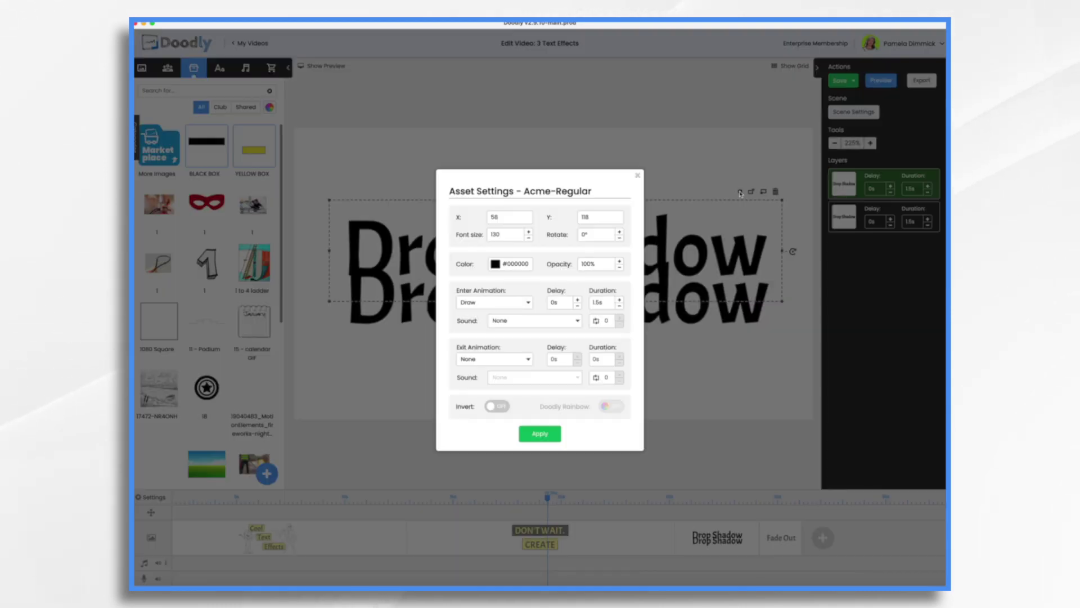
click(495, 264)
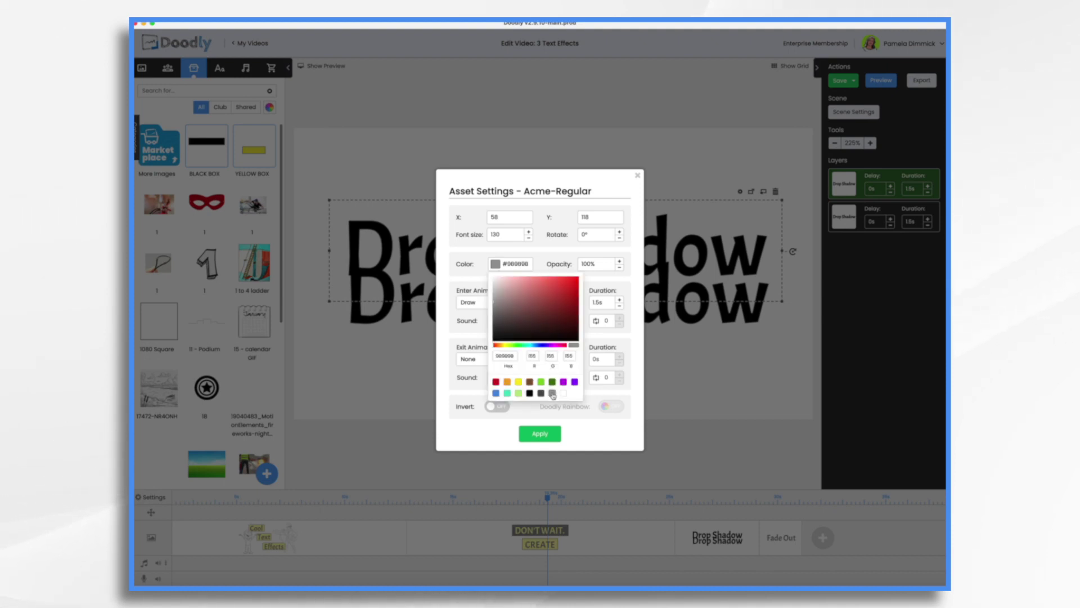
click(620, 269)
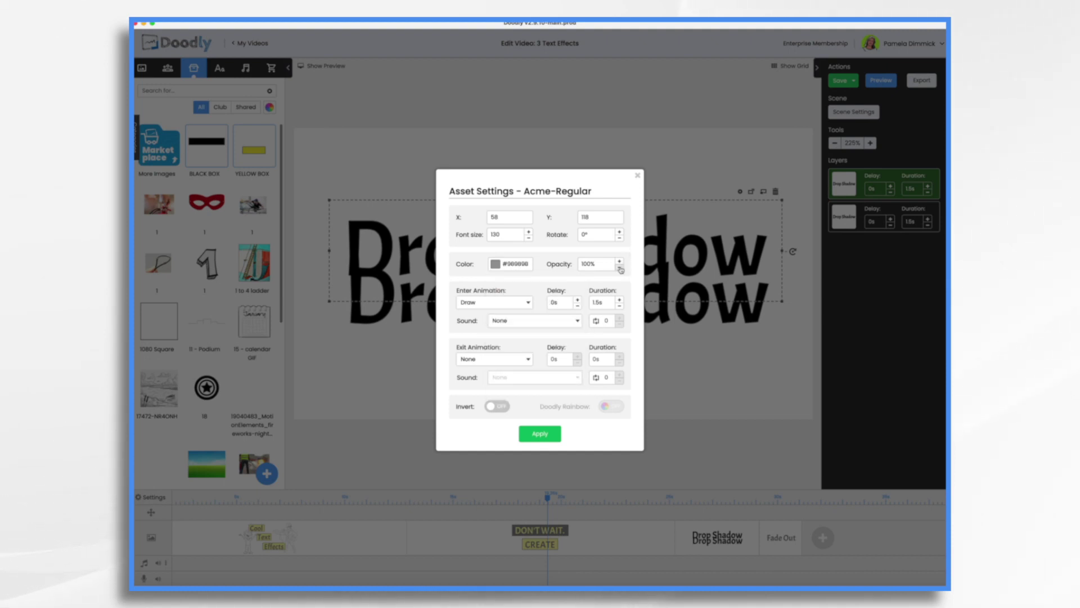
click(619, 269)
click(618, 269)
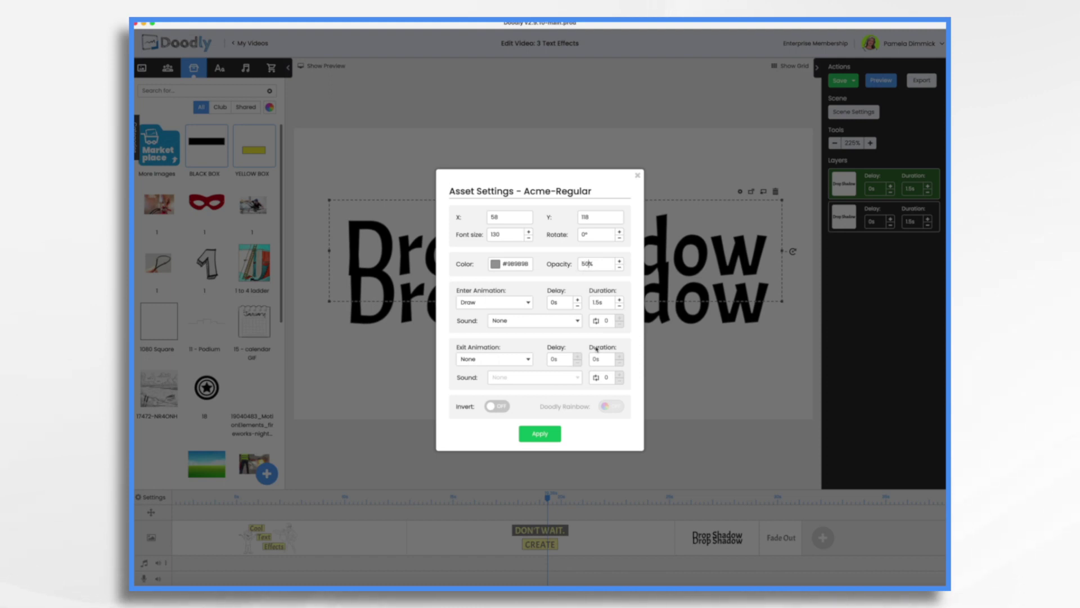
click(541, 434)
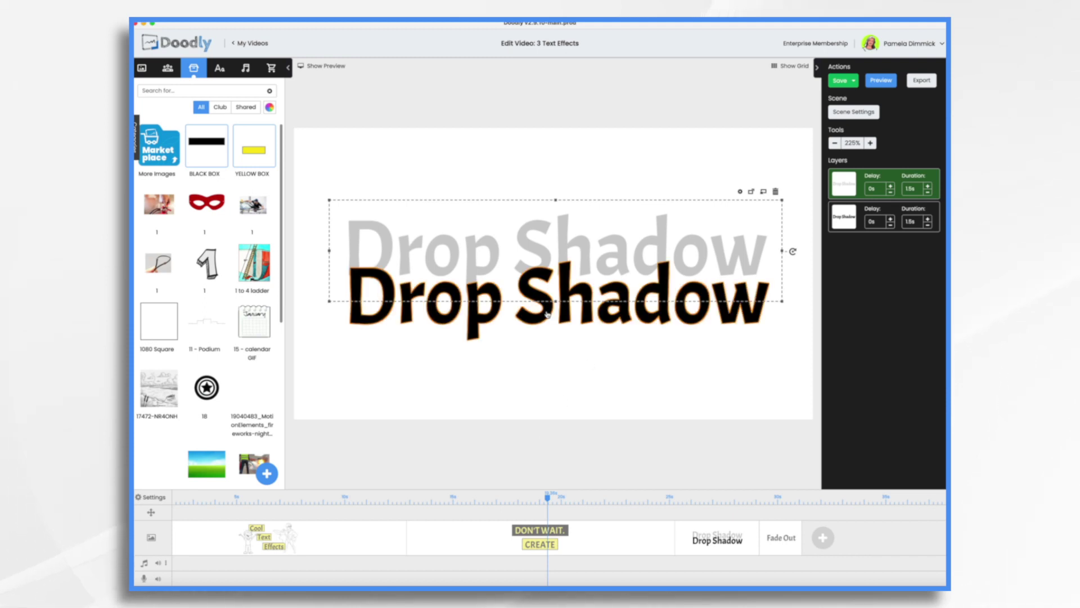
Step: Overlap the black text on the grey copy; set shadow duration 0s and text duration 2s
drag(546, 313, 549, 261)
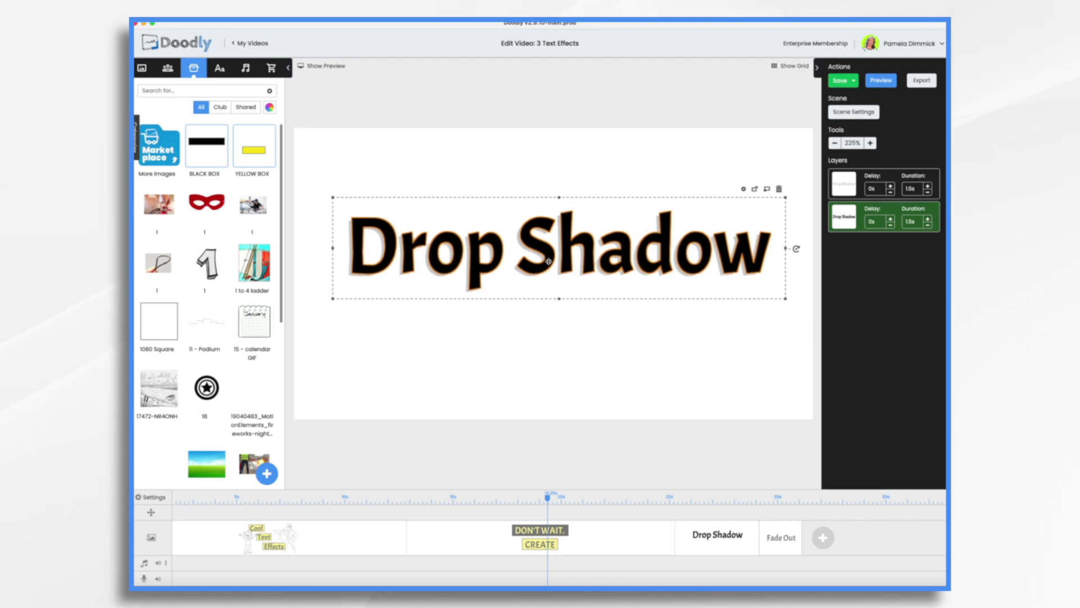
click(568, 387)
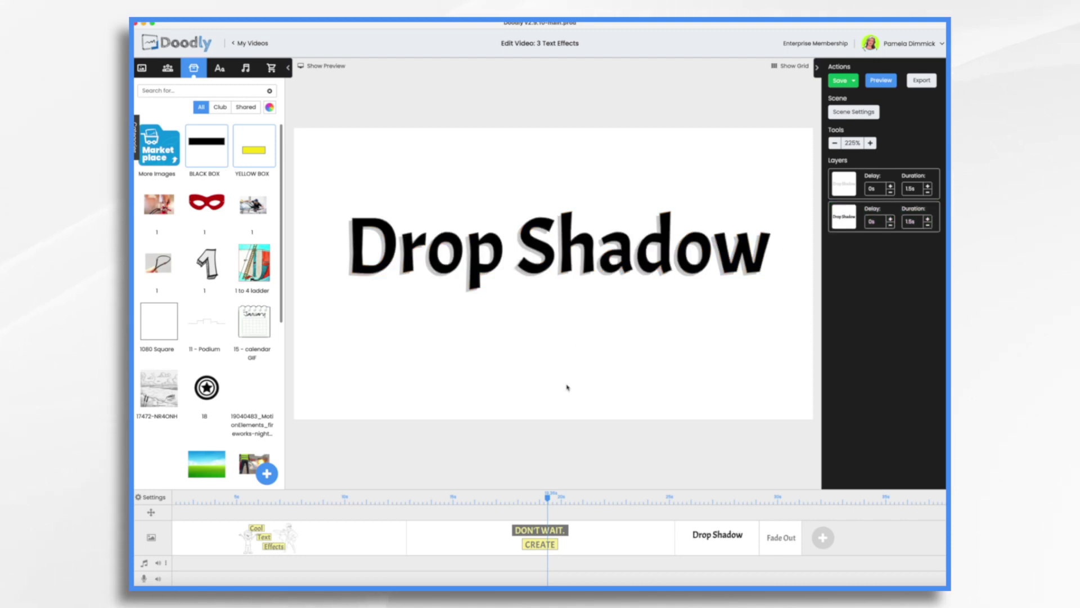
click(929, 192)
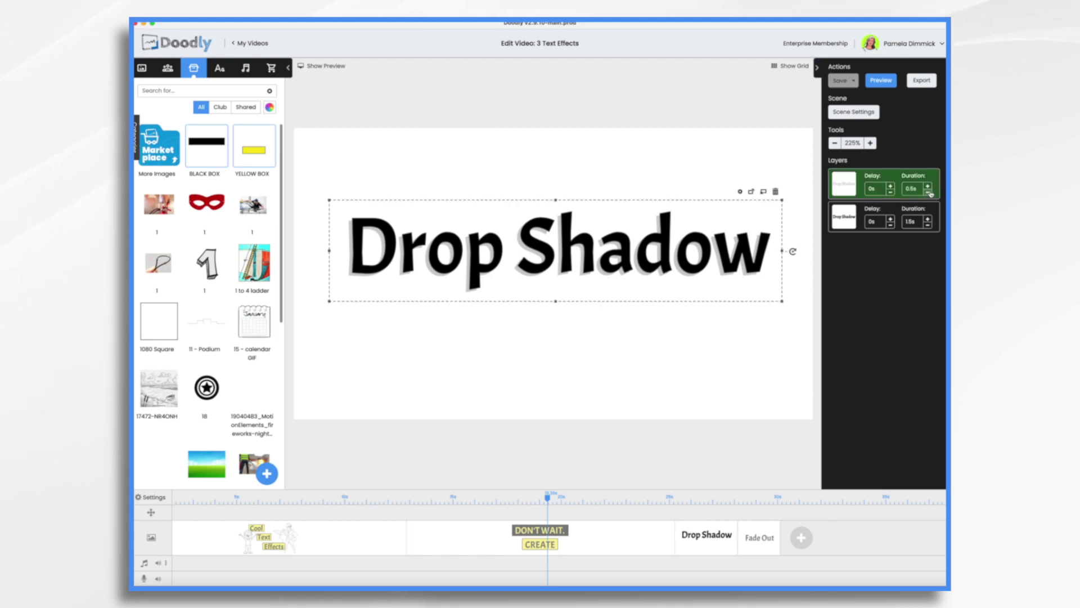
click(928, 192)
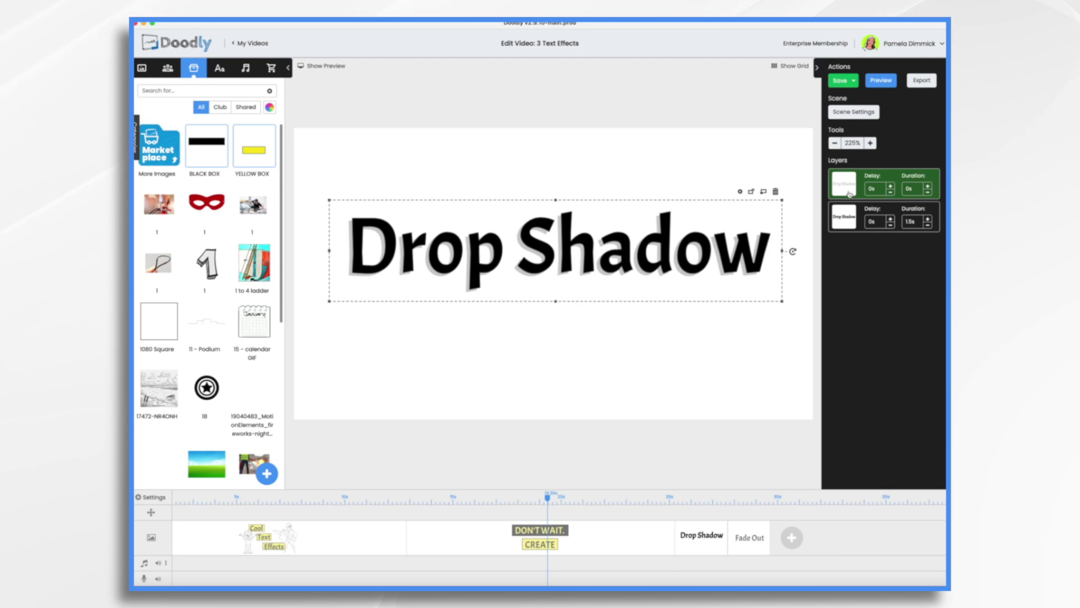
click(928, 220)
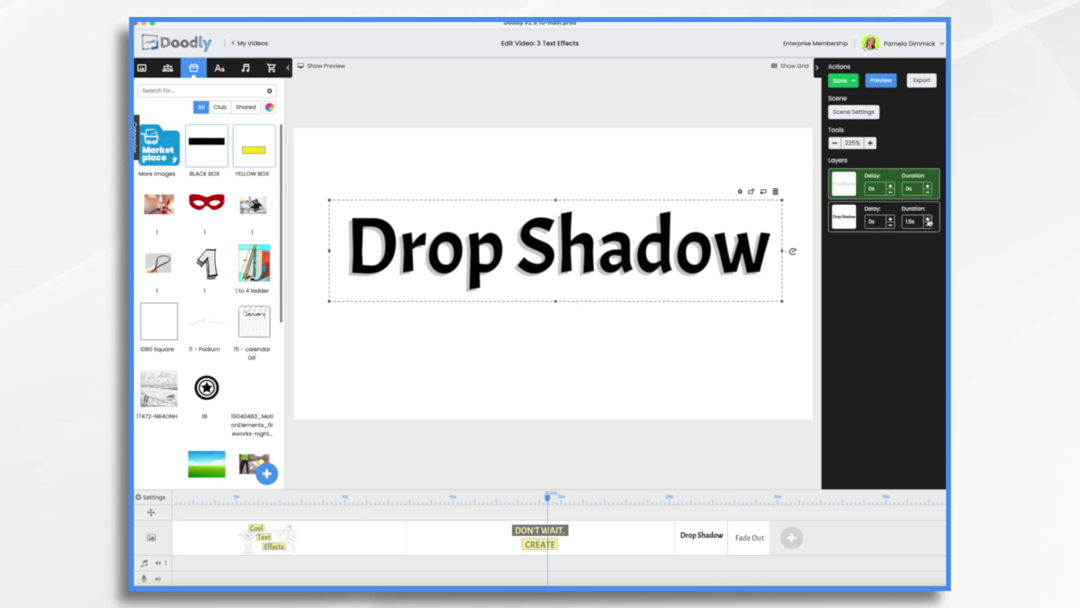
Step: Preview the Drop Shadow scene, then close the preview
right_click(716, 539)
click(726, 462)
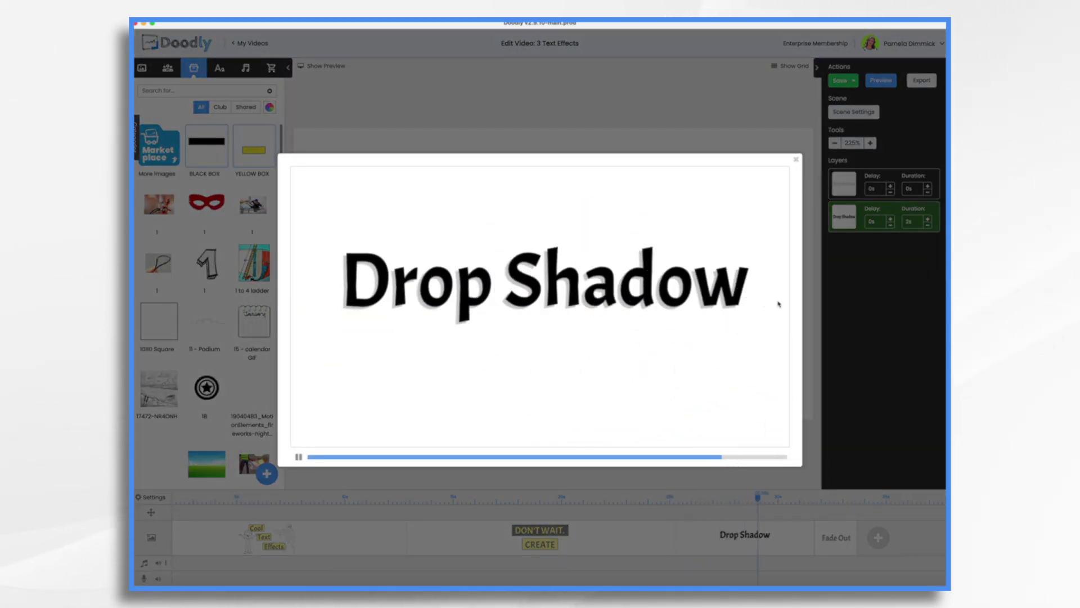
click(796, 161)
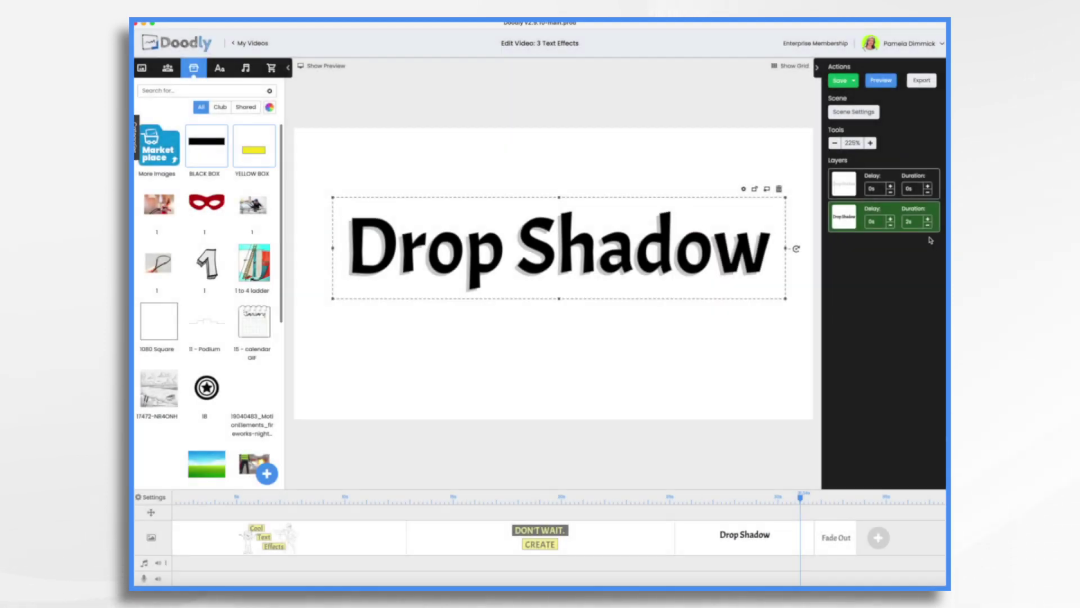
Step: Open the Fade Out scene, deselect its text, and switch to the Pyks Shape tool
click(835, 541)
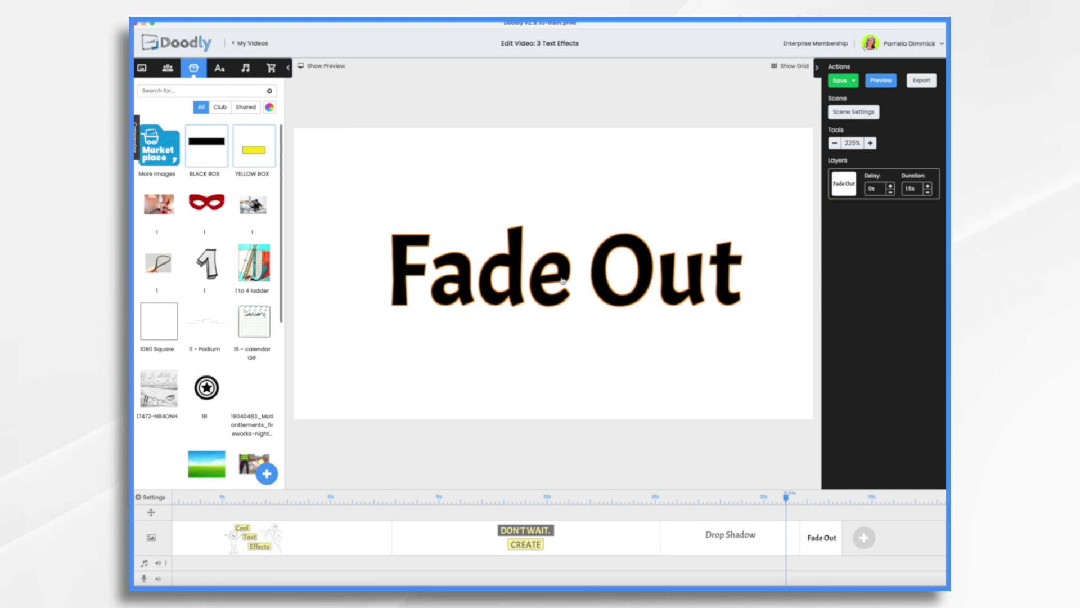
drag(563, 280, 552, 275)
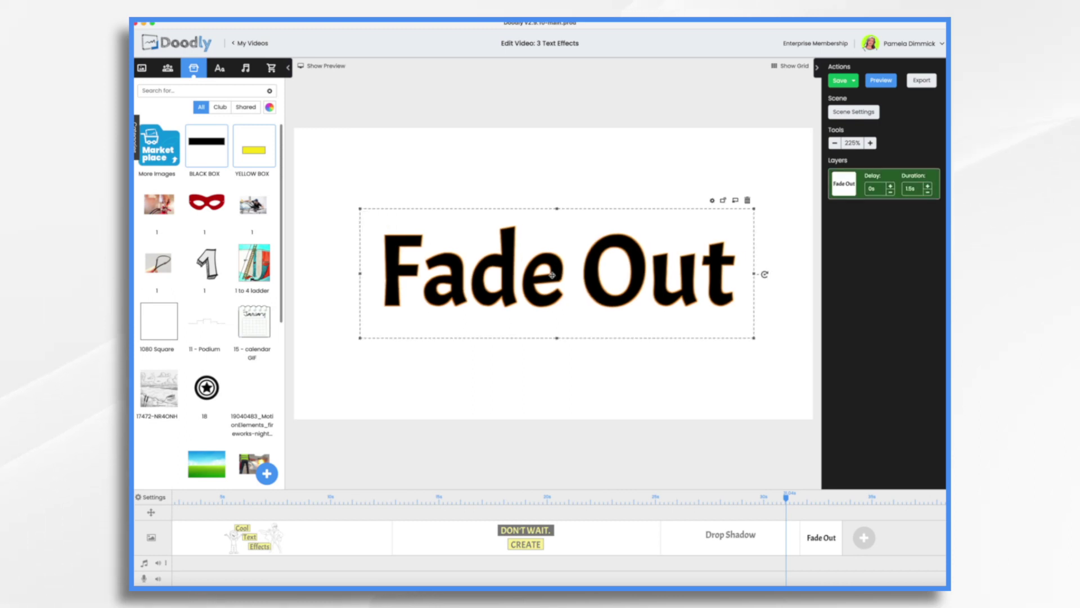
click(630, 90)
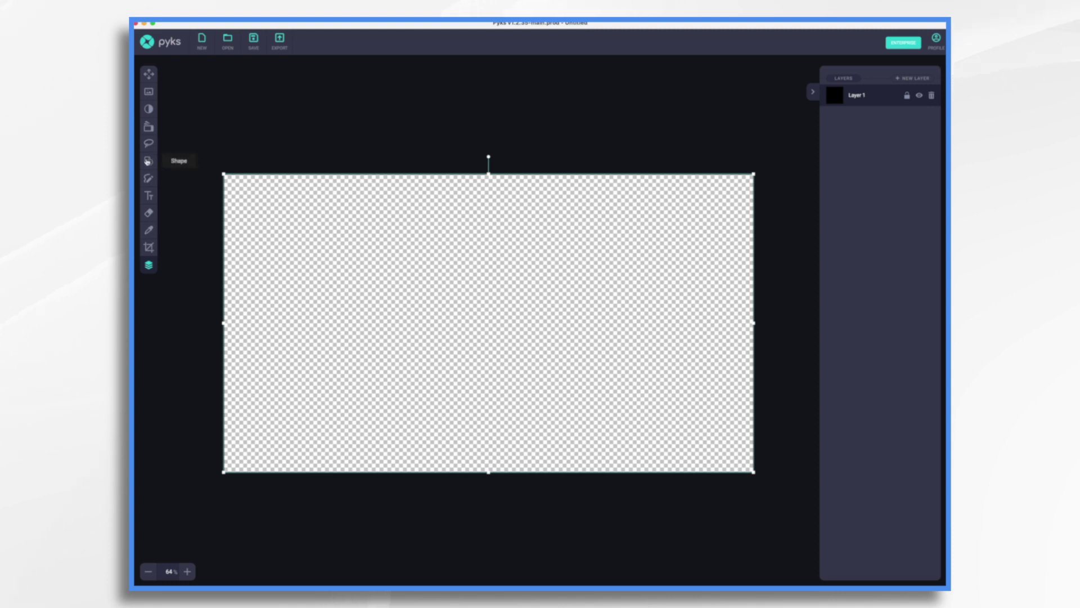
click(147, 162)
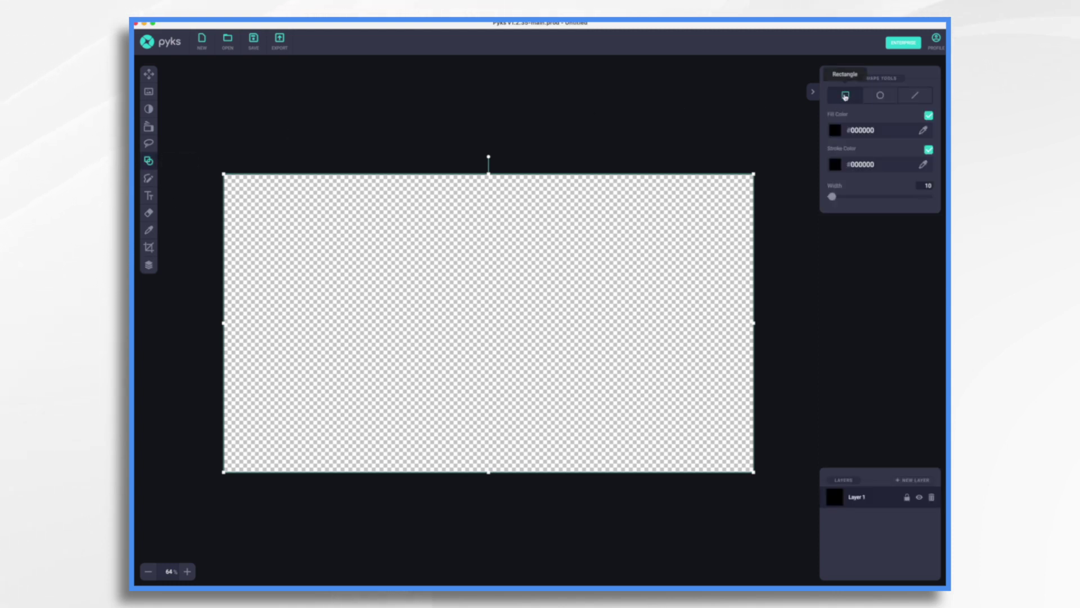
Step: Draw a white #FFFFFF rectangle with no stroke covering the whole Pyks canvas
click(835, 131)
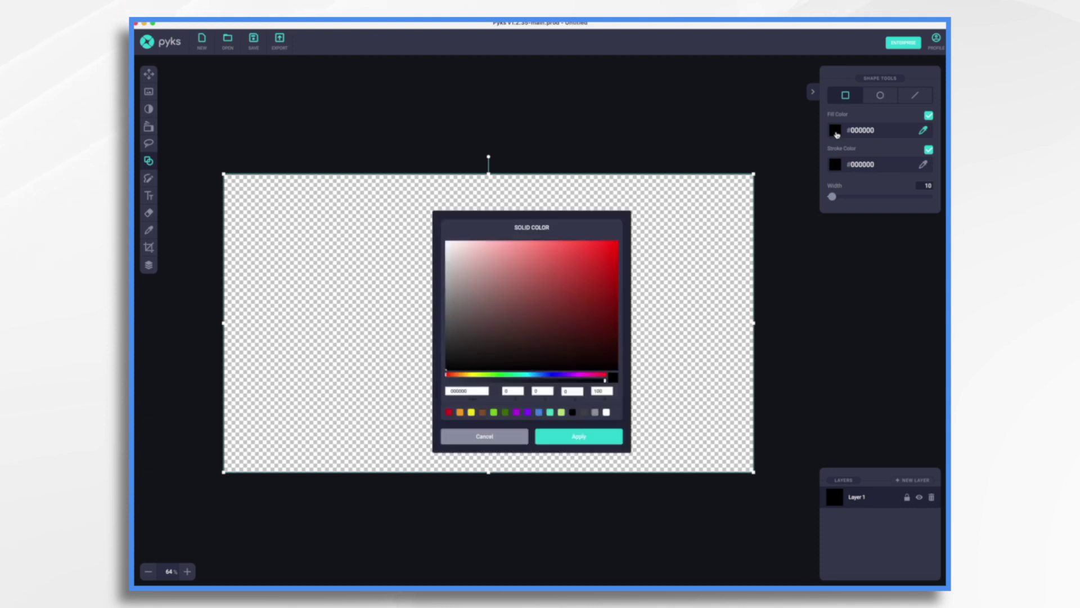
click(606, 413)
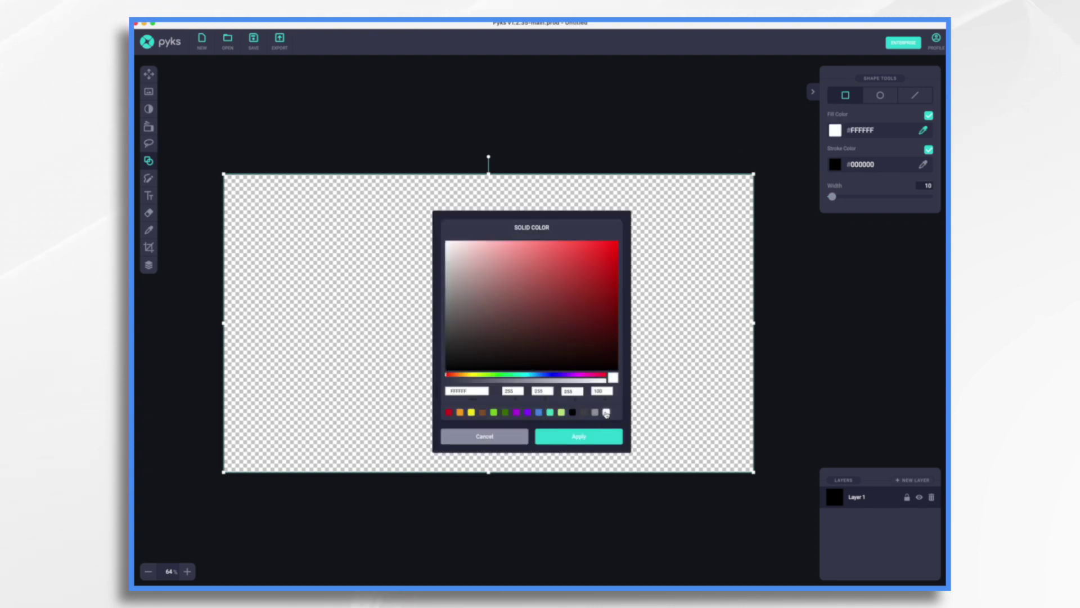
click(575, 441)
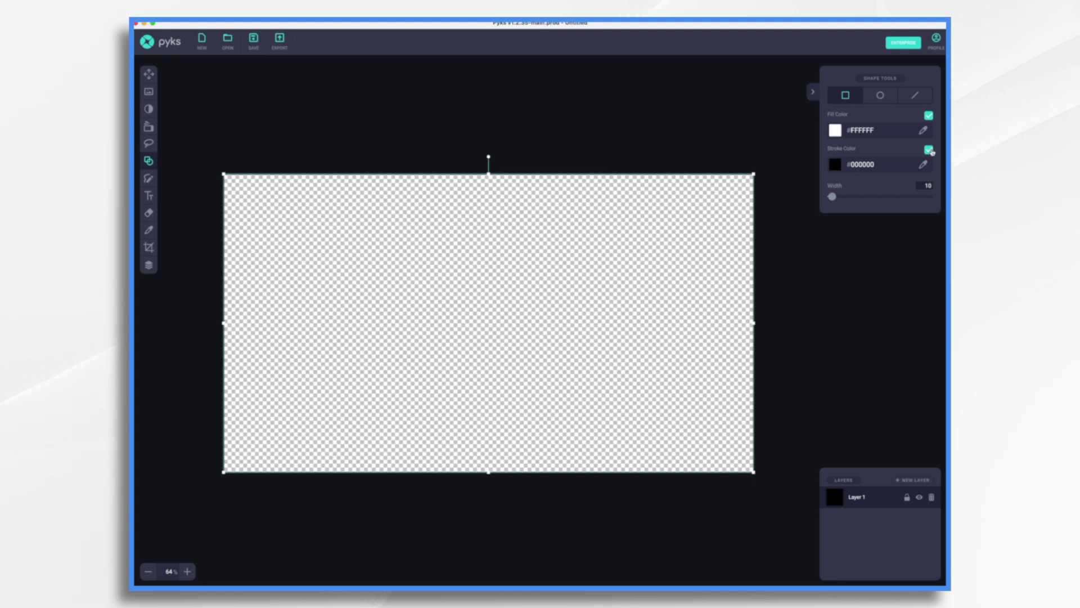
click(929, 149)
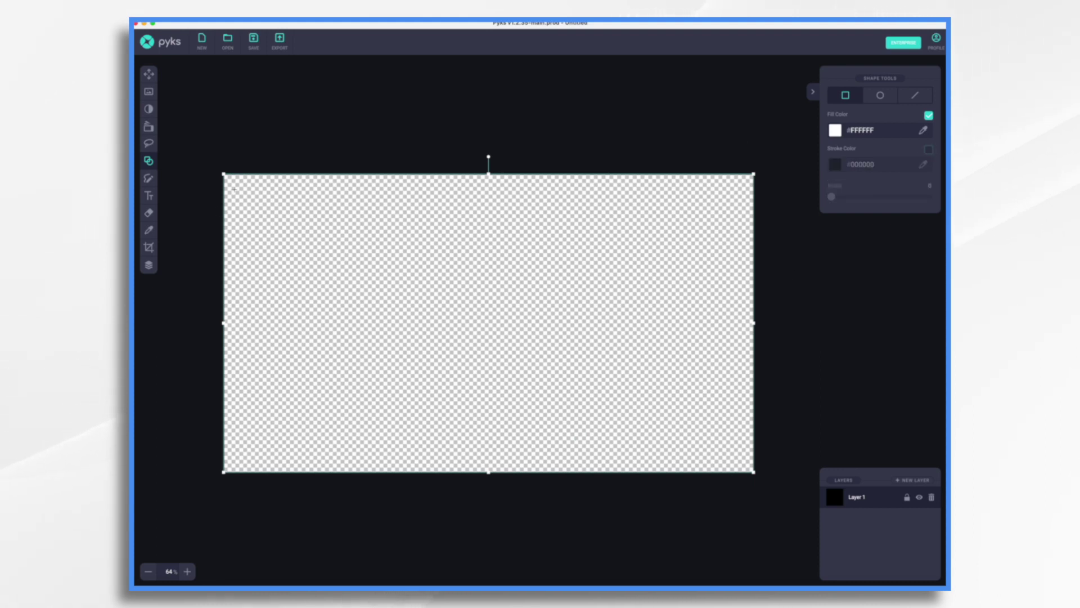
drag(233, 190, 755, 473)
drag(585, 361, 450, 304)
drag(269, 244, 284, 205)
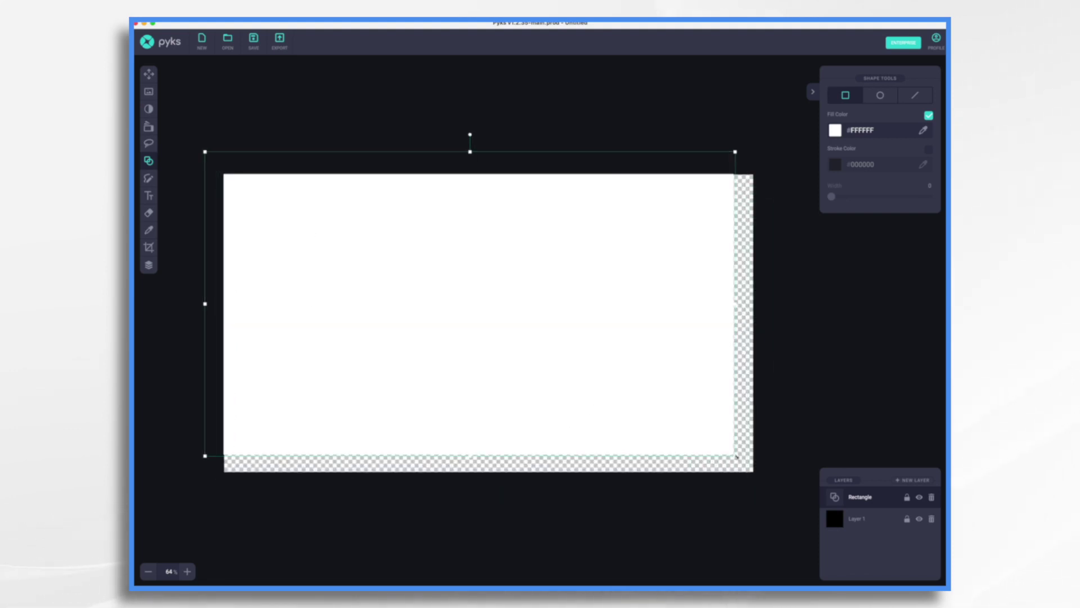
drag(736, 456, 793, 503)
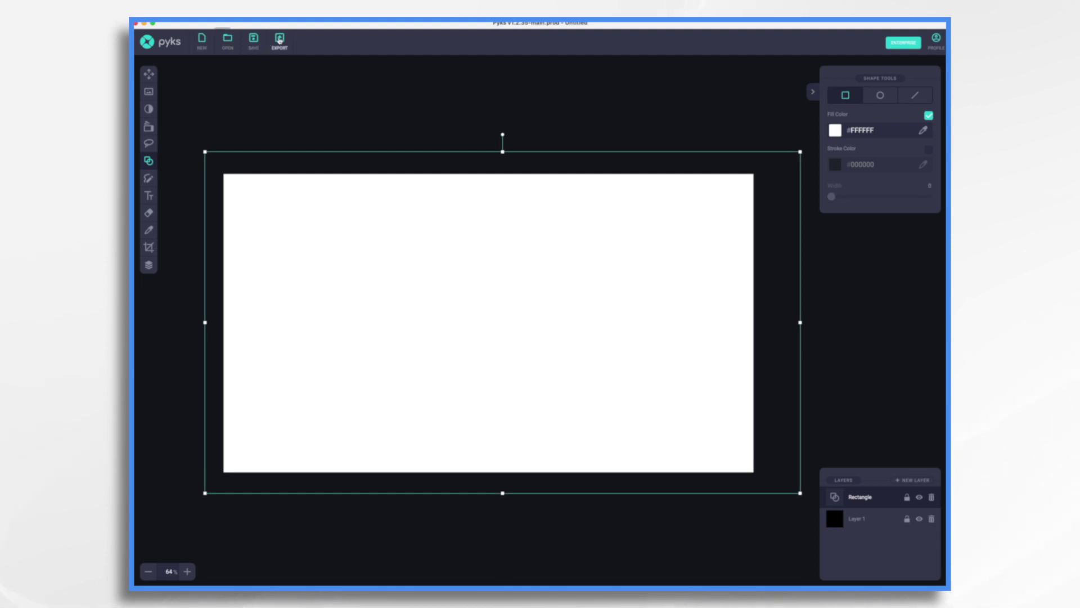
Step: Export the rectangle as WHITE BOX.png
click(280, 40)
text(WHITE BOX)
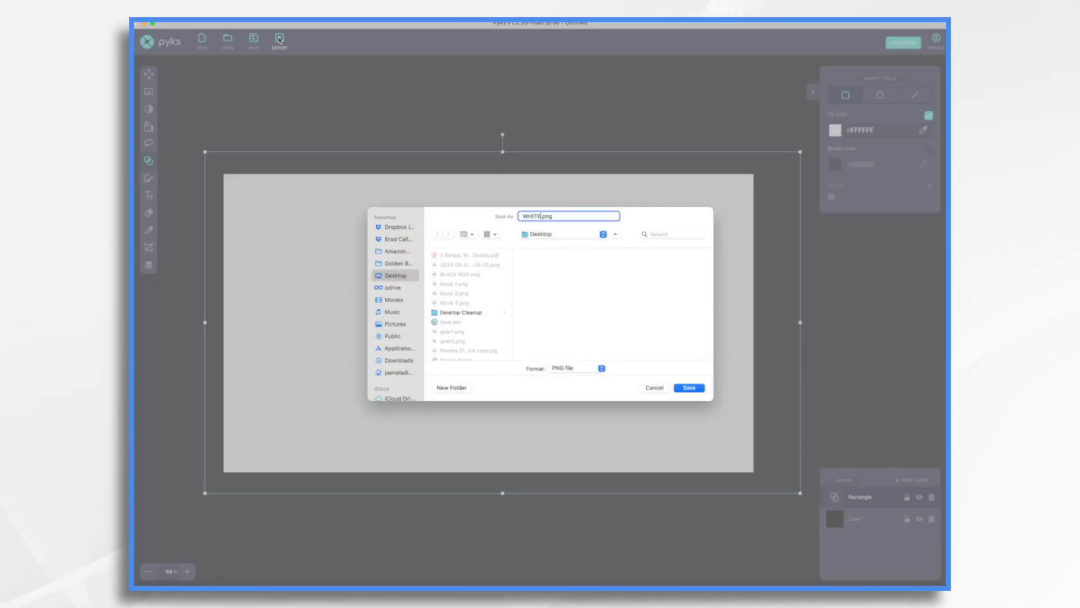
click(689, 387)
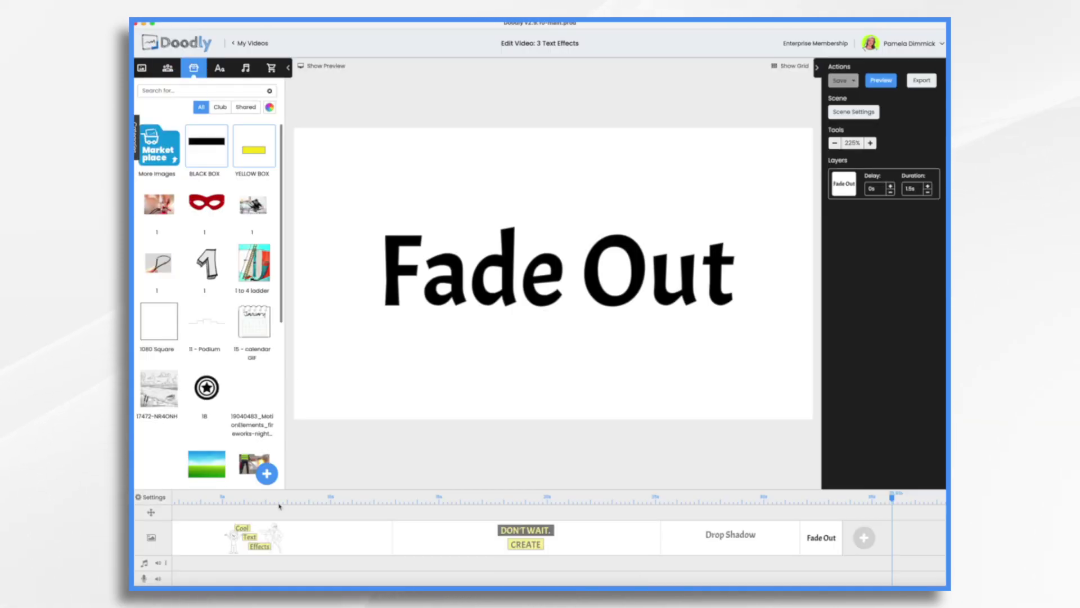
Step: Upload WHITE BOX.png as a new prop and place it in the Fade Out scene
click(268, 474)
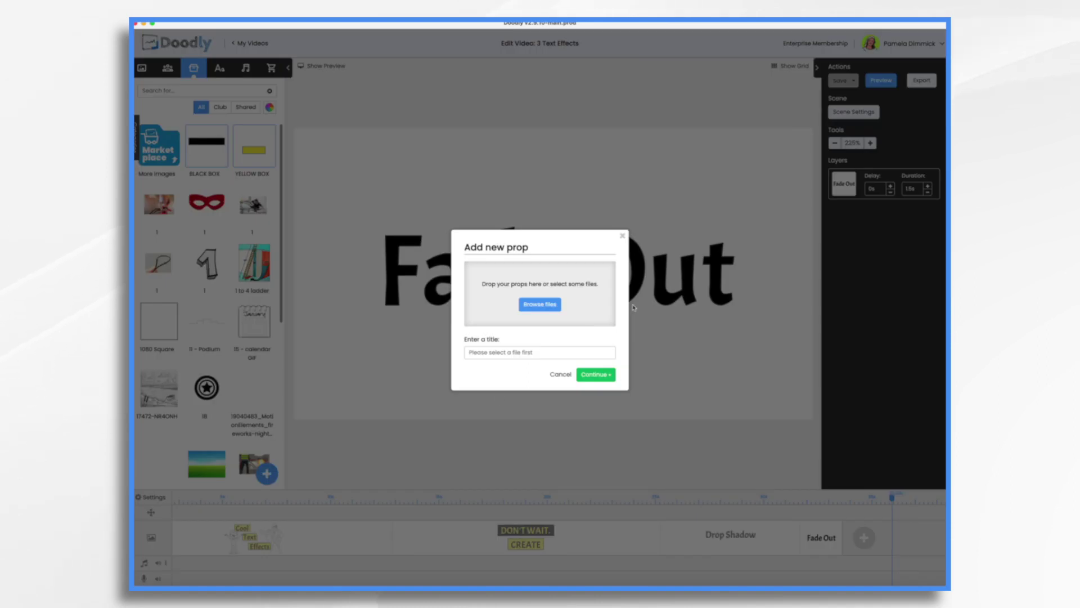
drag(1058, 22, 537, 304)
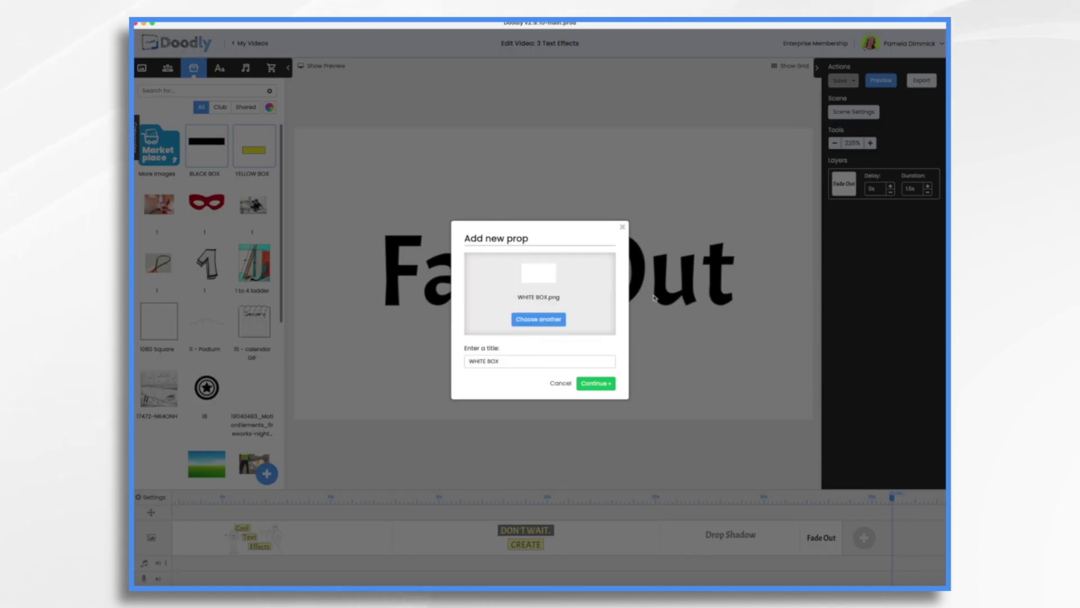
click(596, 383)
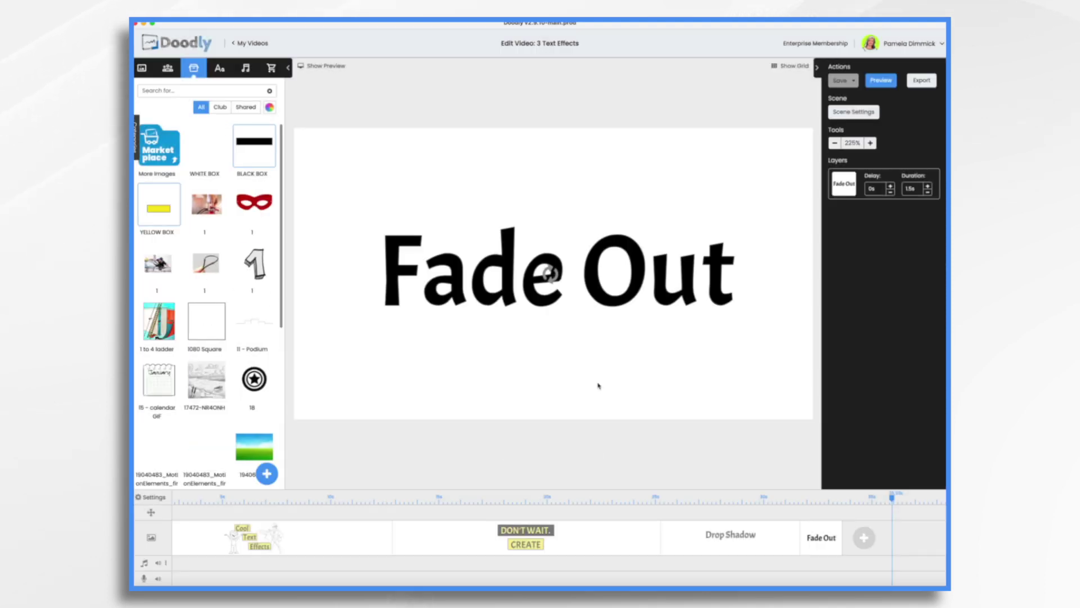
click(528, 299)
Step: Move and enlarge the white box until it fully covers the Fade Out text
drag(527, 299, 493, 277)
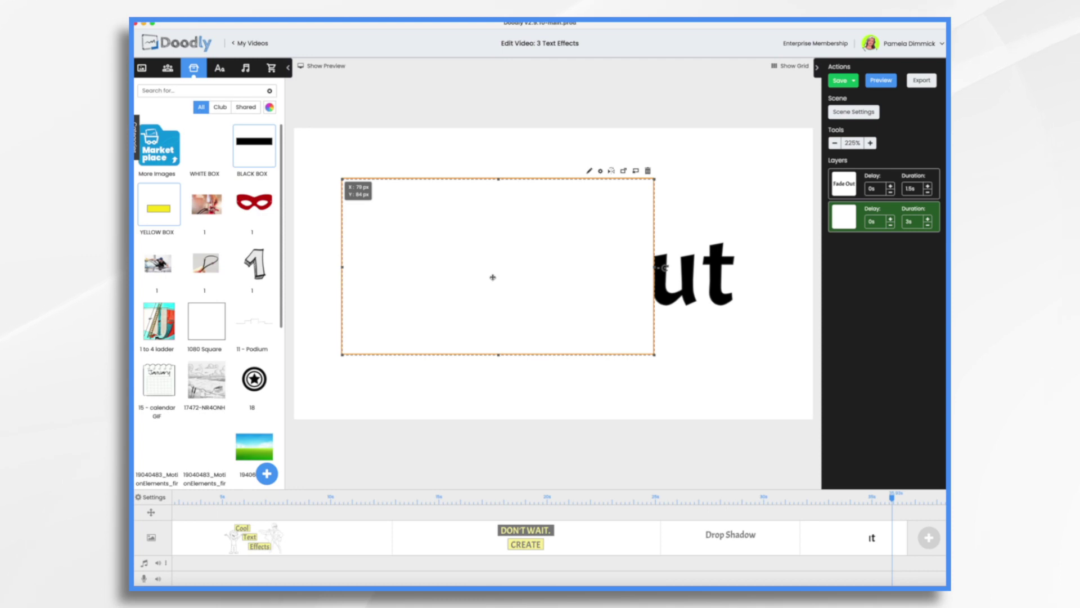
click(736, 313)
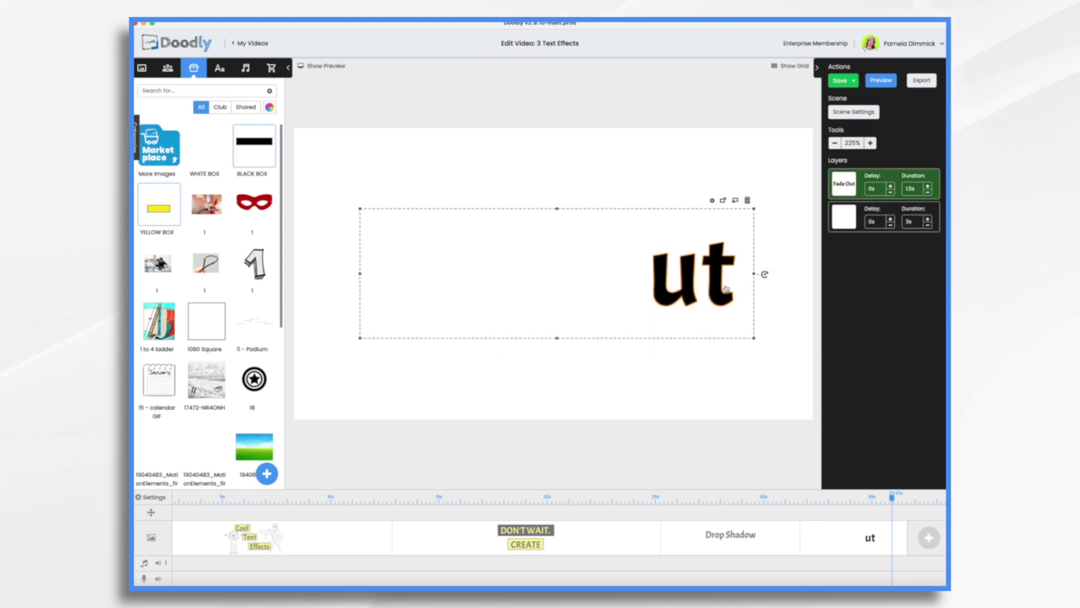
click(501, 283)
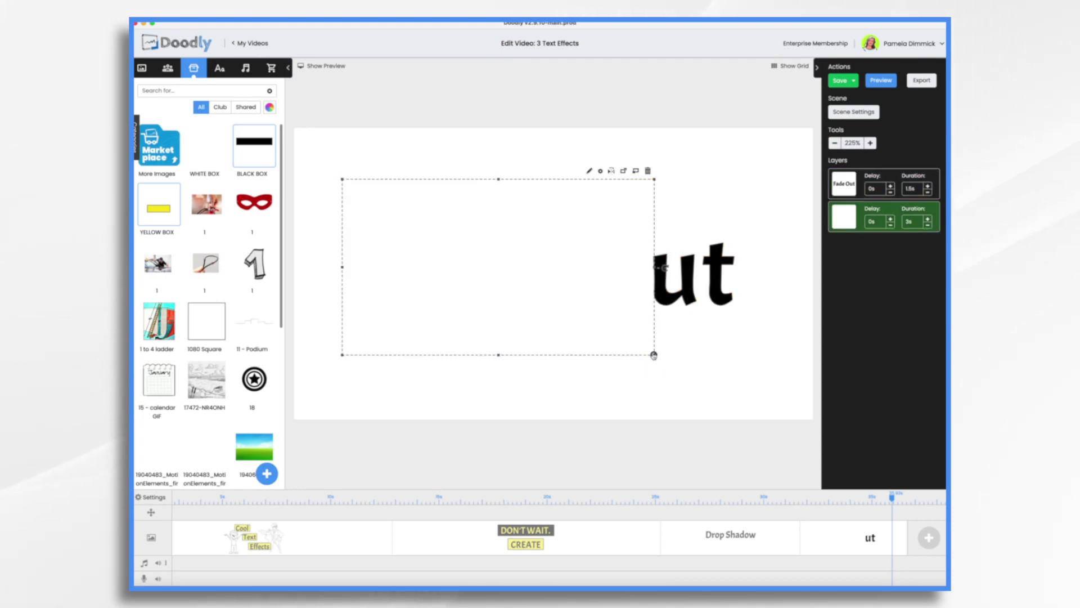
drag(654, 355, 770, 420)
drag(624, 312, 620, 287)
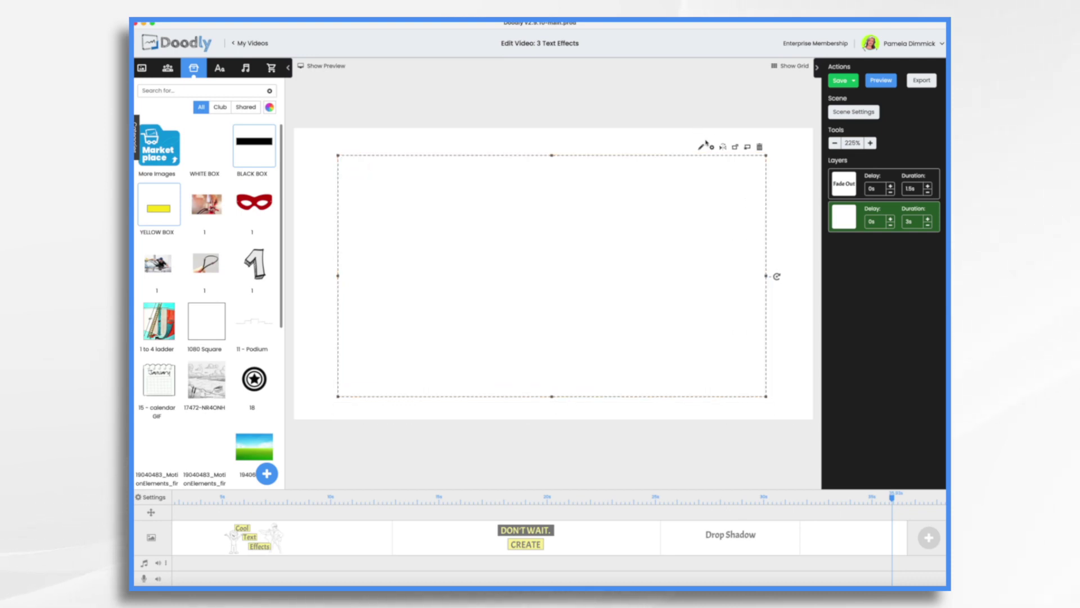
click(701, 147)
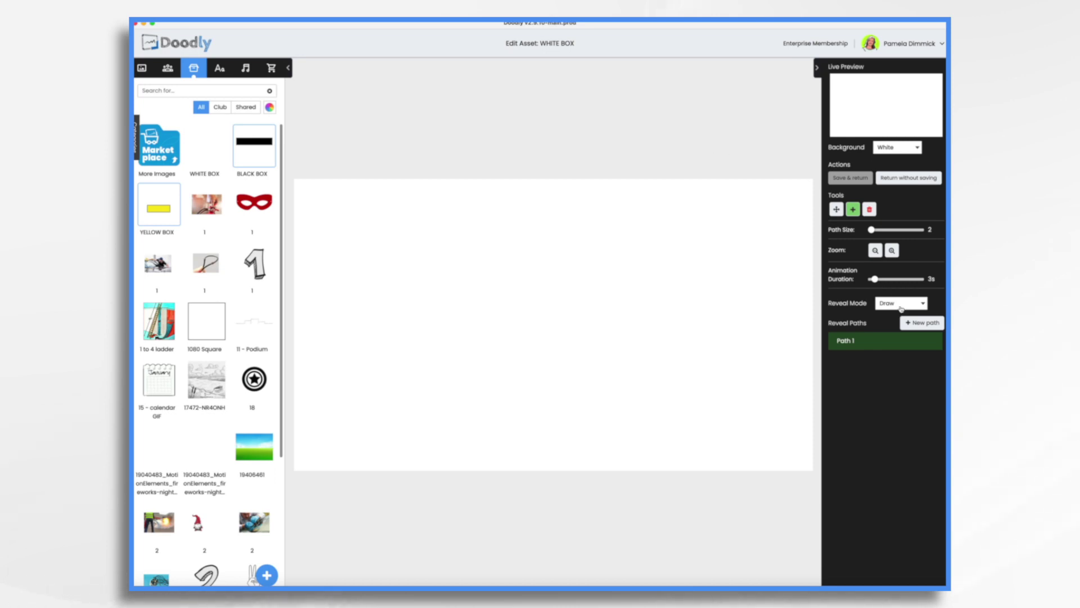
Step: Set the white box's Reveal Mode to Fade and save back to the scene
click(900, 304)
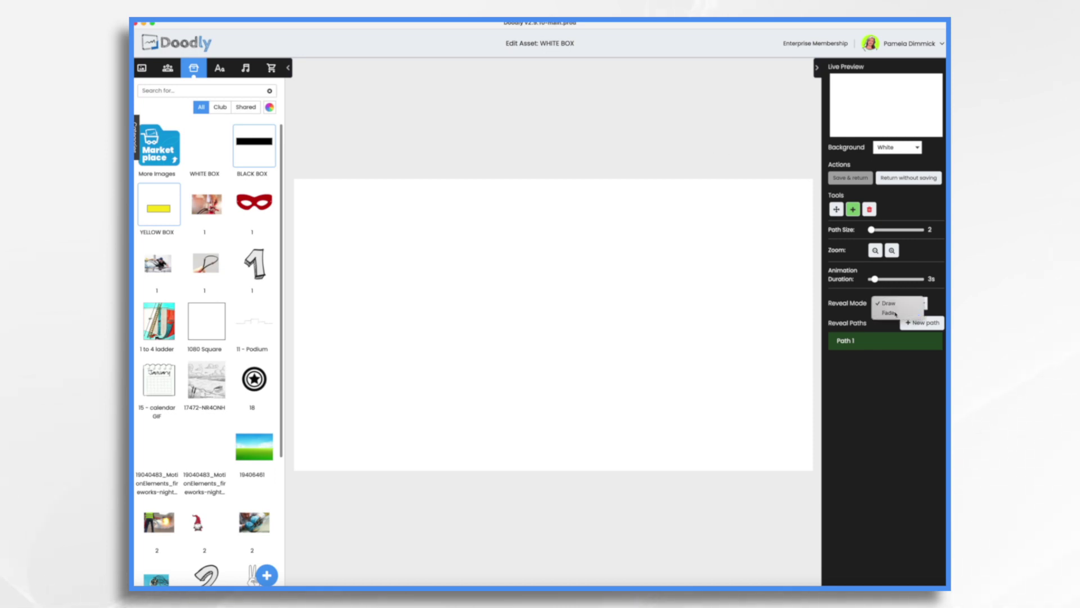
click(893, 313)
click(850, 178)
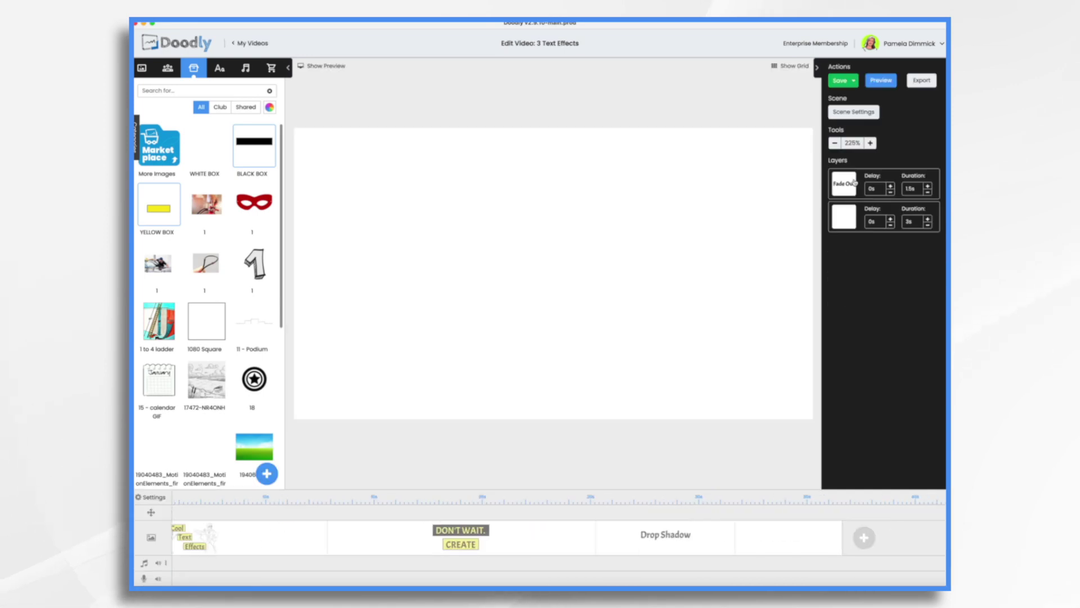
click(890, 219)
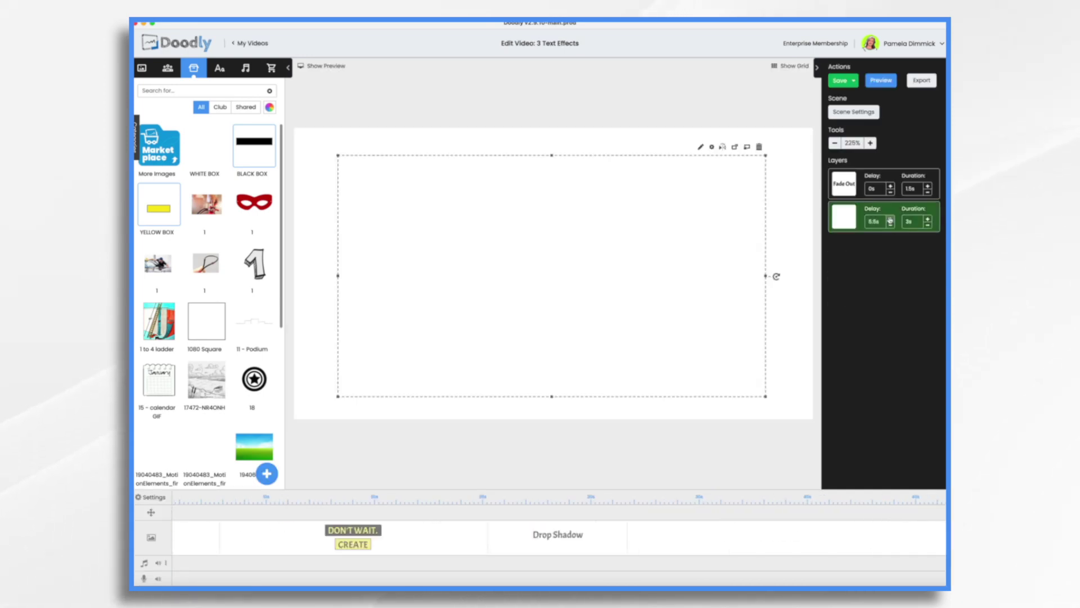
Step: Set the white box's delay to 4.5s and preview the scene's timing
click(891, 226)
right_click(704, 545)
click(731, 462)
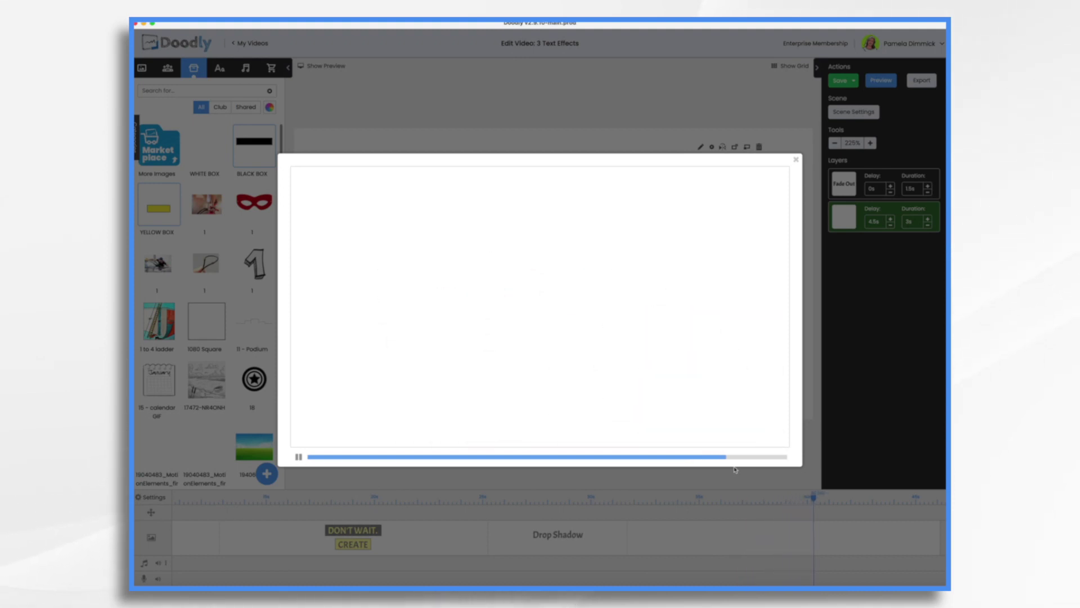
click(796, 160)
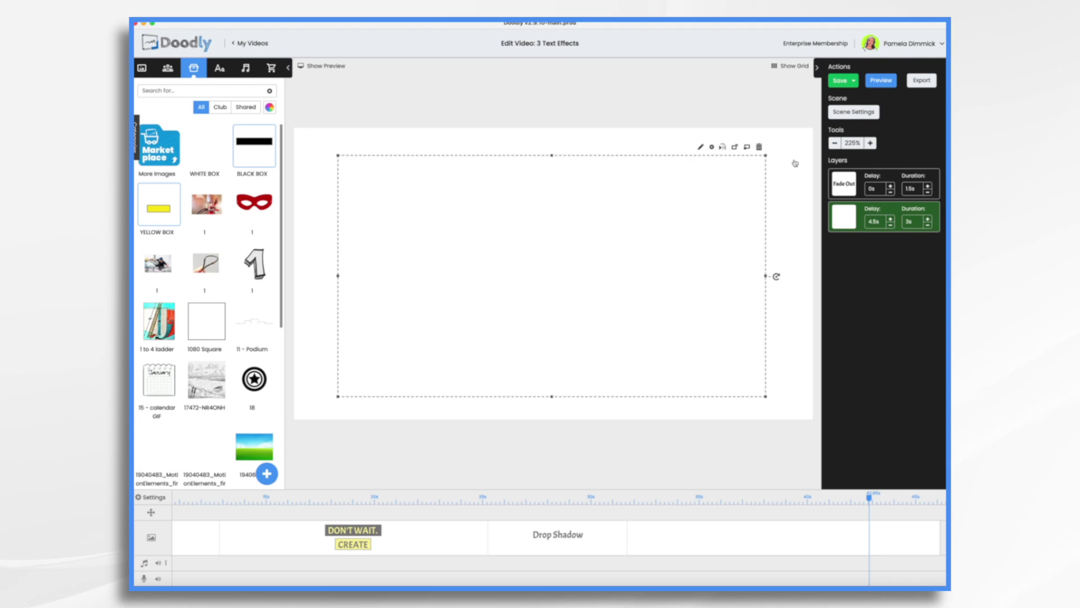
click(153, 498)
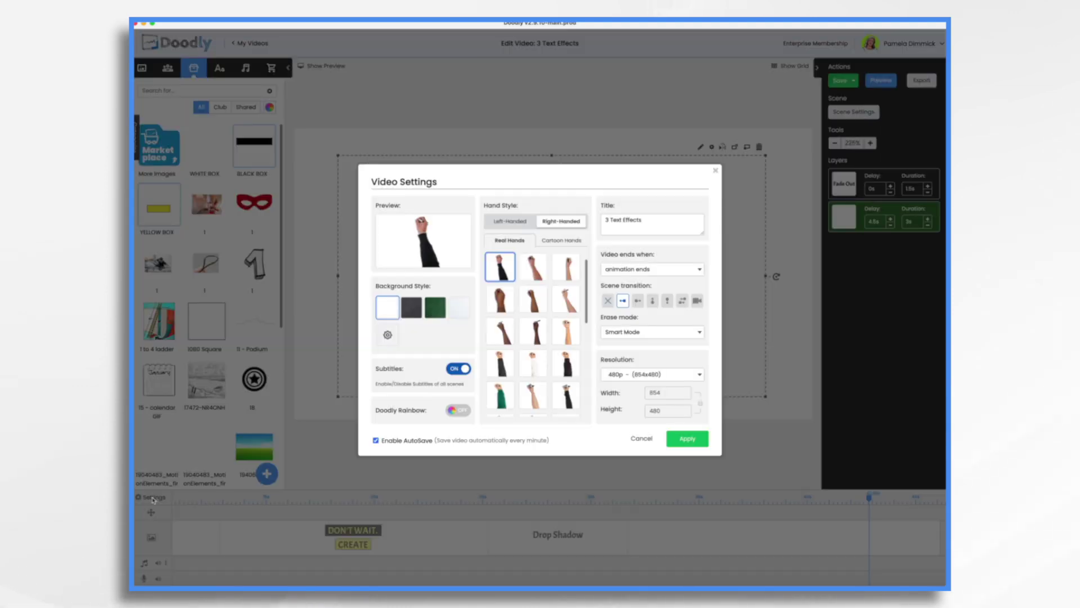
Step: Set the video's Erase mode to Off, apply it, and preview the result
click(629, 332)
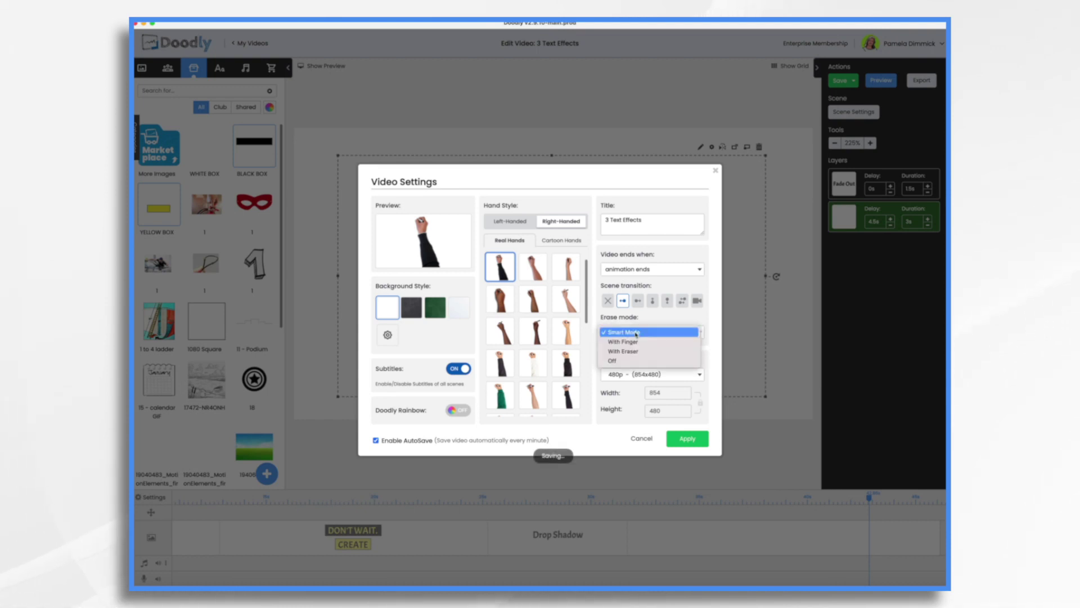
click(618, 363)
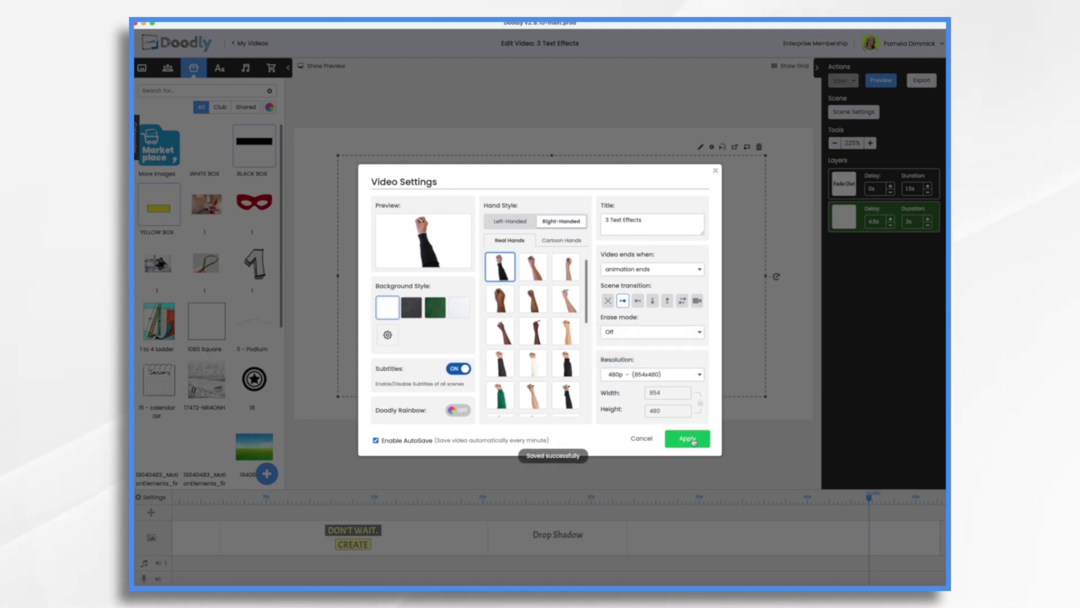
click(693, 441)
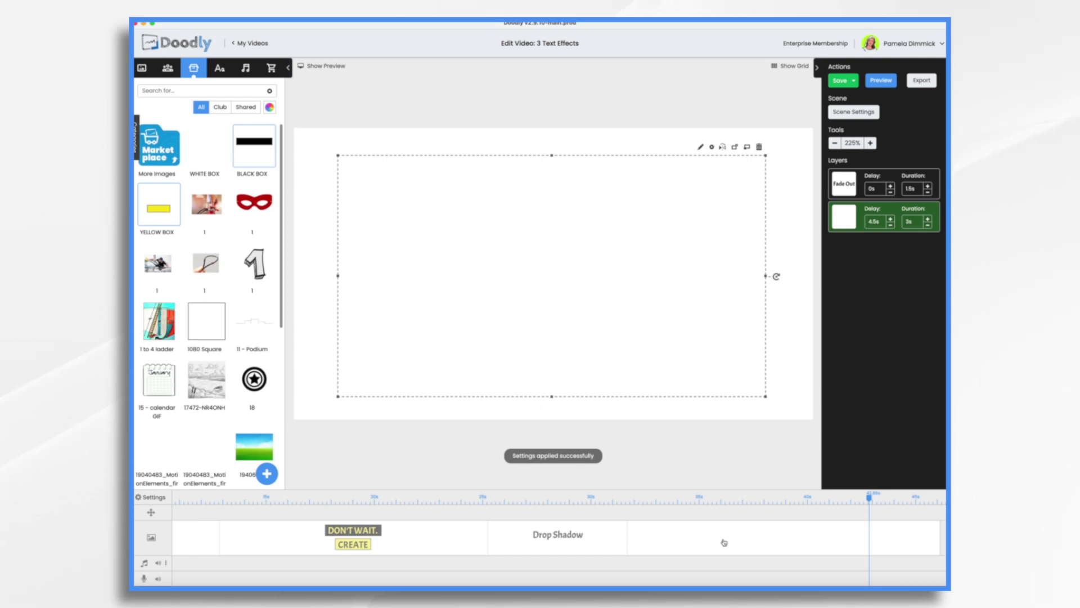
right_click(724, 542)
click(741, 460)
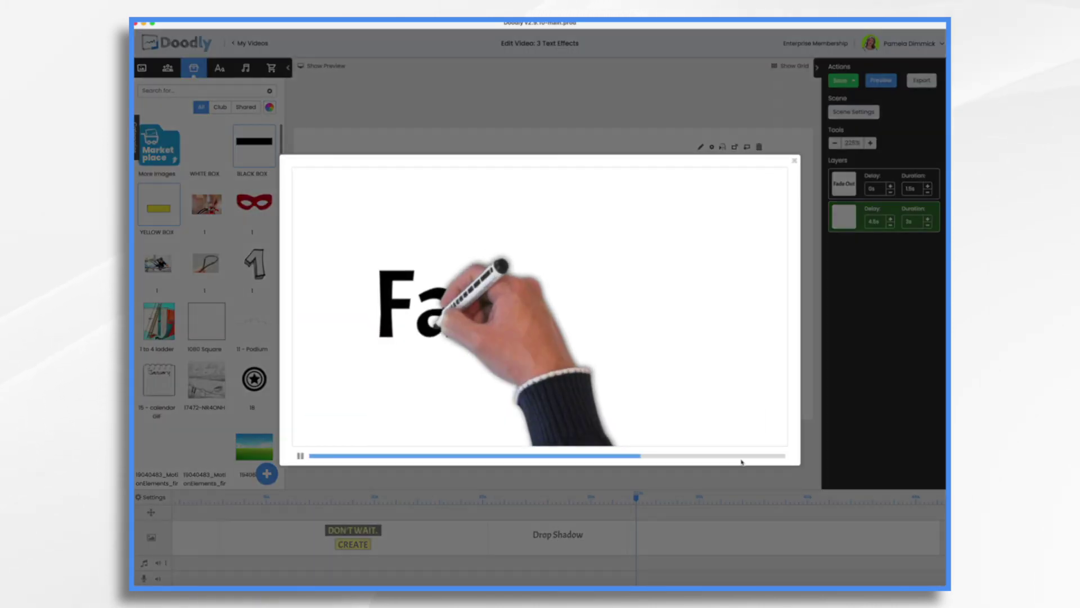